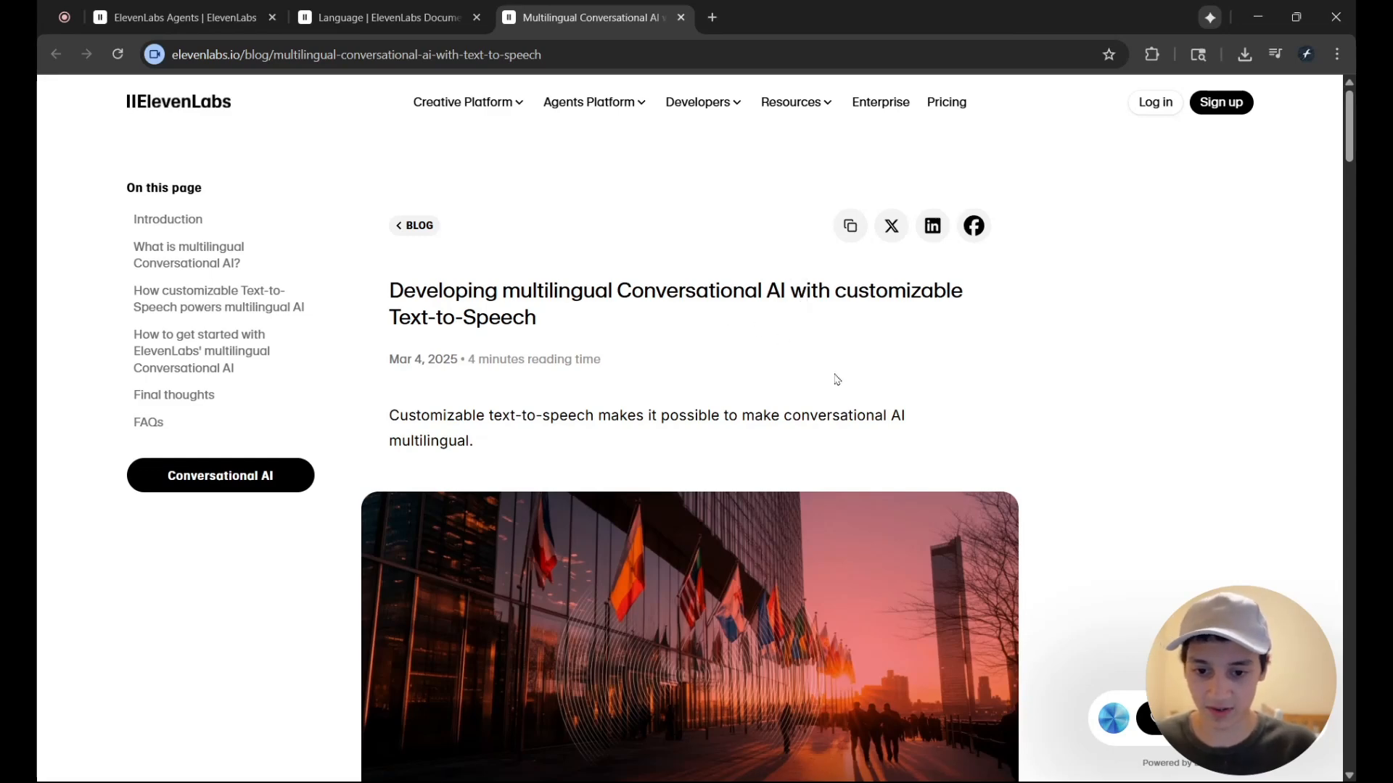
Look over the multilingual Conversational AI blog article and the Language documentation's overview, and return to the Multilingual AI Tutor Demo agent
{"action": "scroll", "coordinate": [828, 379], "scroll_direction": "down", "scroll_amount": 1}
{"action": "scroll", "coordinate": [827, 380], "scroll_direction": "up", "scroll_amount": 1}
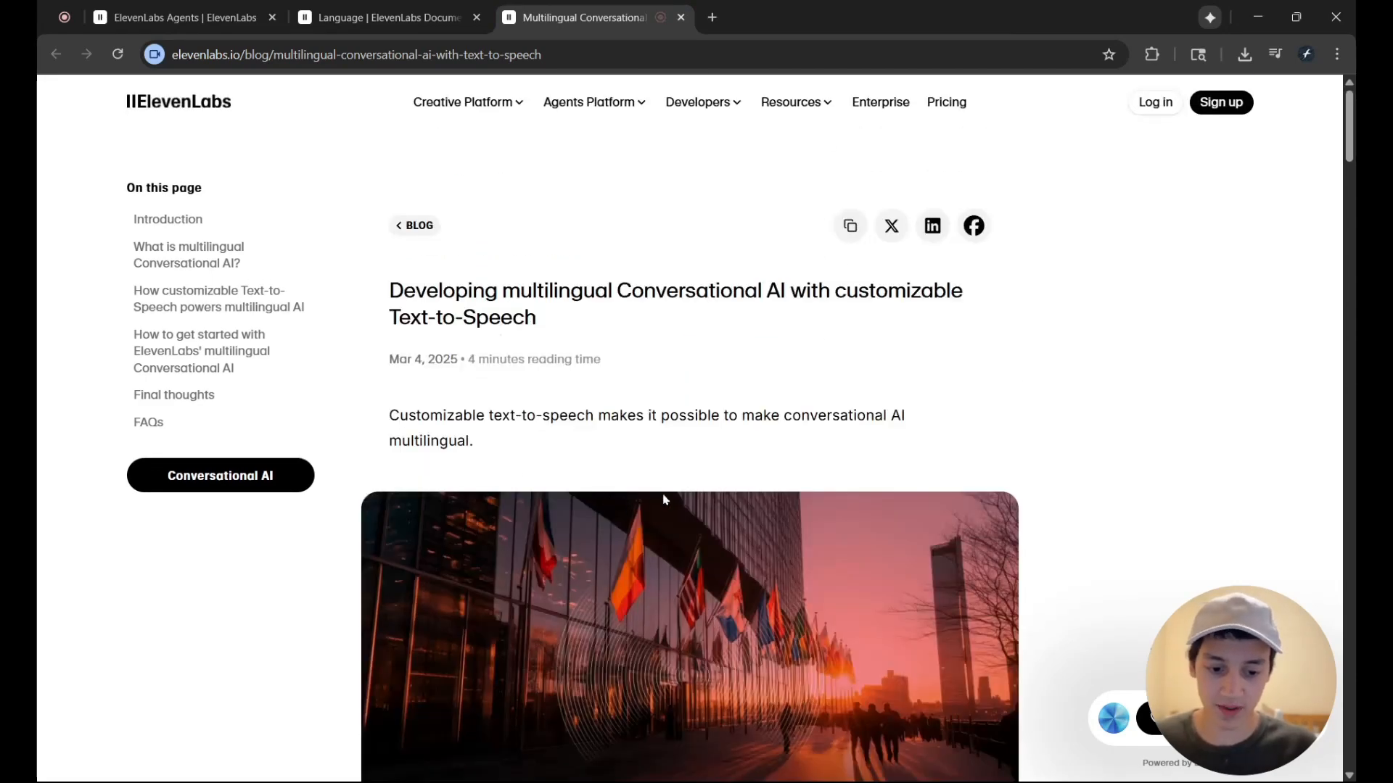
{"action": "left_click", "coordinate": [377, 17]}
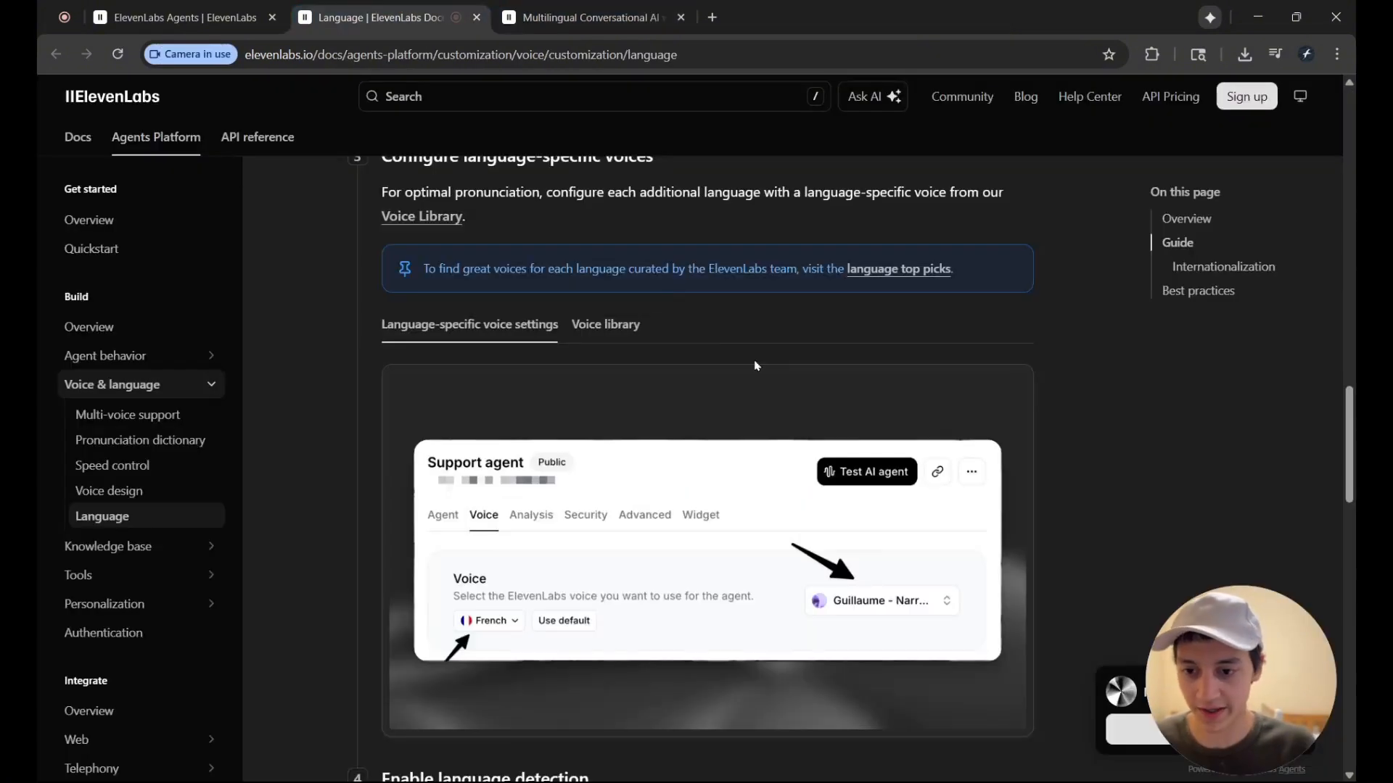
{"action": "scroll", "coordinate": [754, 365], "scroll_direction": "up", "scroll_amount": 3}
{"action": "scroll", "coordinate": [919, 418], "scroll_direction": "up", "scroll_amount": 12}
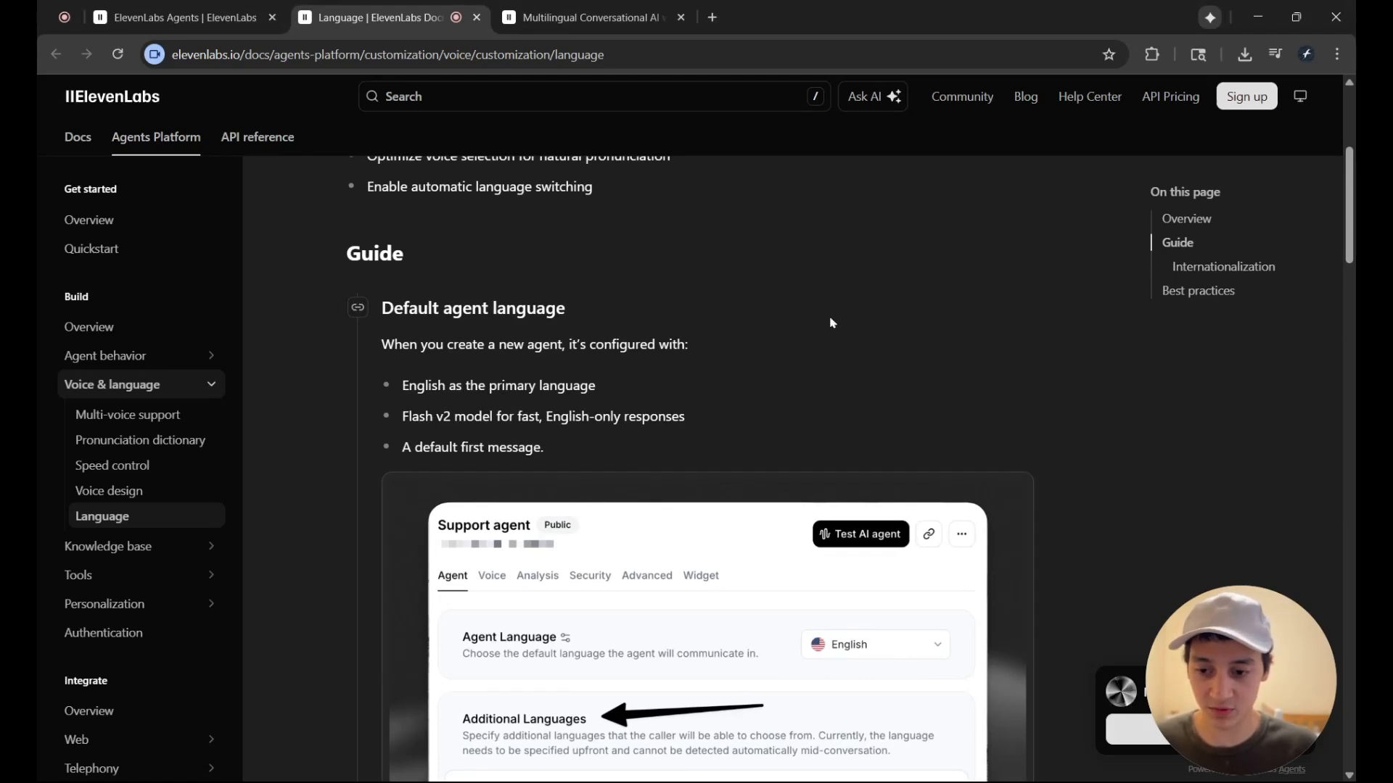
{"action": "scroll", "coordinate": [508, 280], "scroll_direction": "up", "scroll_amount": 2}
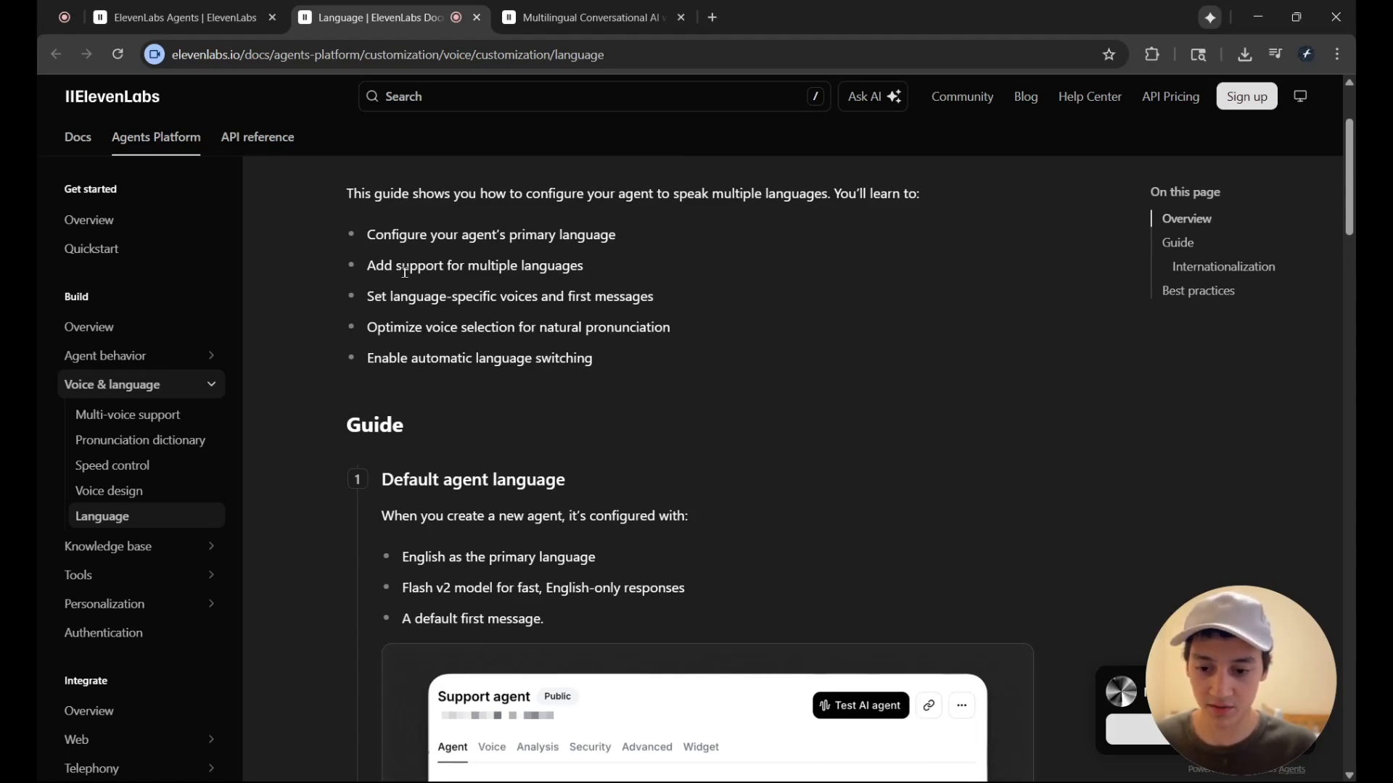
{"action": "left_click", "coordinate": [184, 17]}
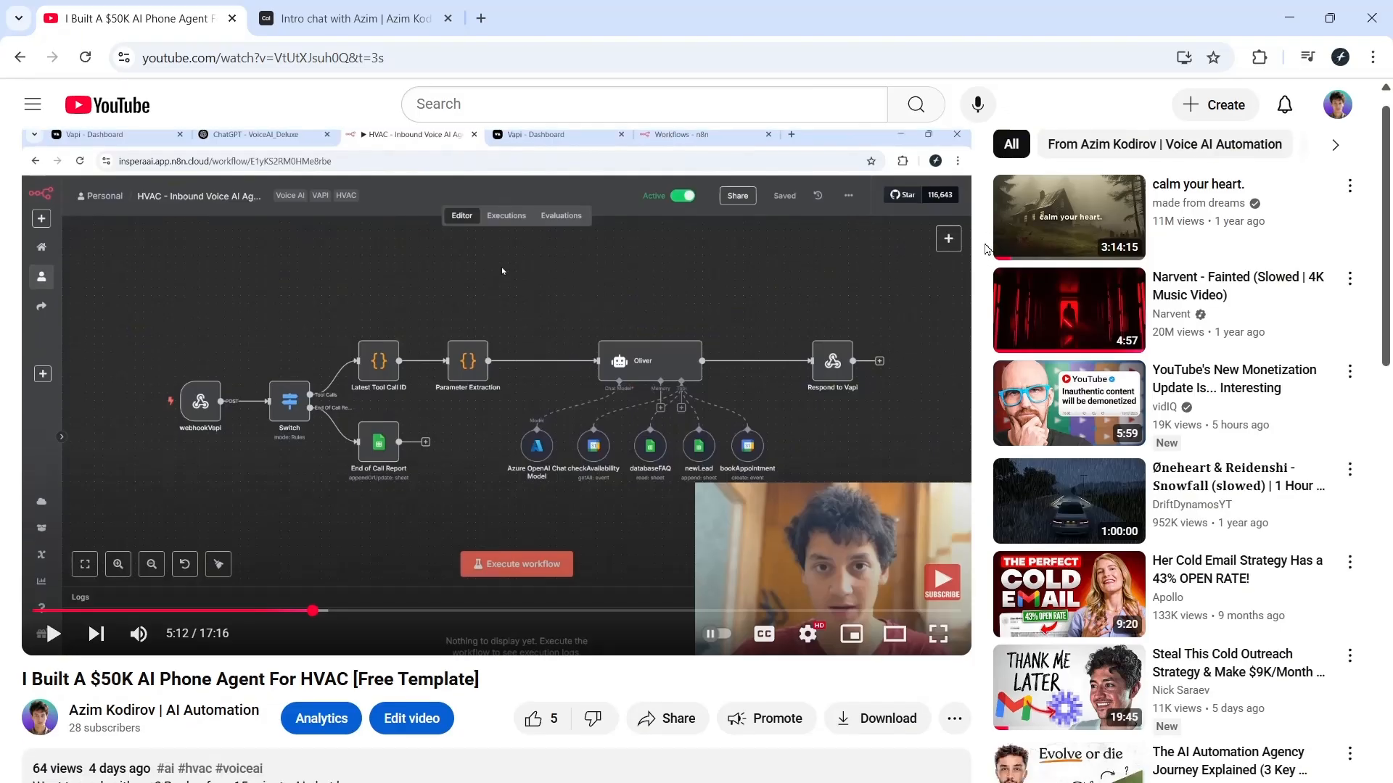
Open the AI chat booking link in the YouTube video's description
{"action": "scroll", "coordinate": [339, 537], "scroll_direction": "down", "scroll_amount": 4}
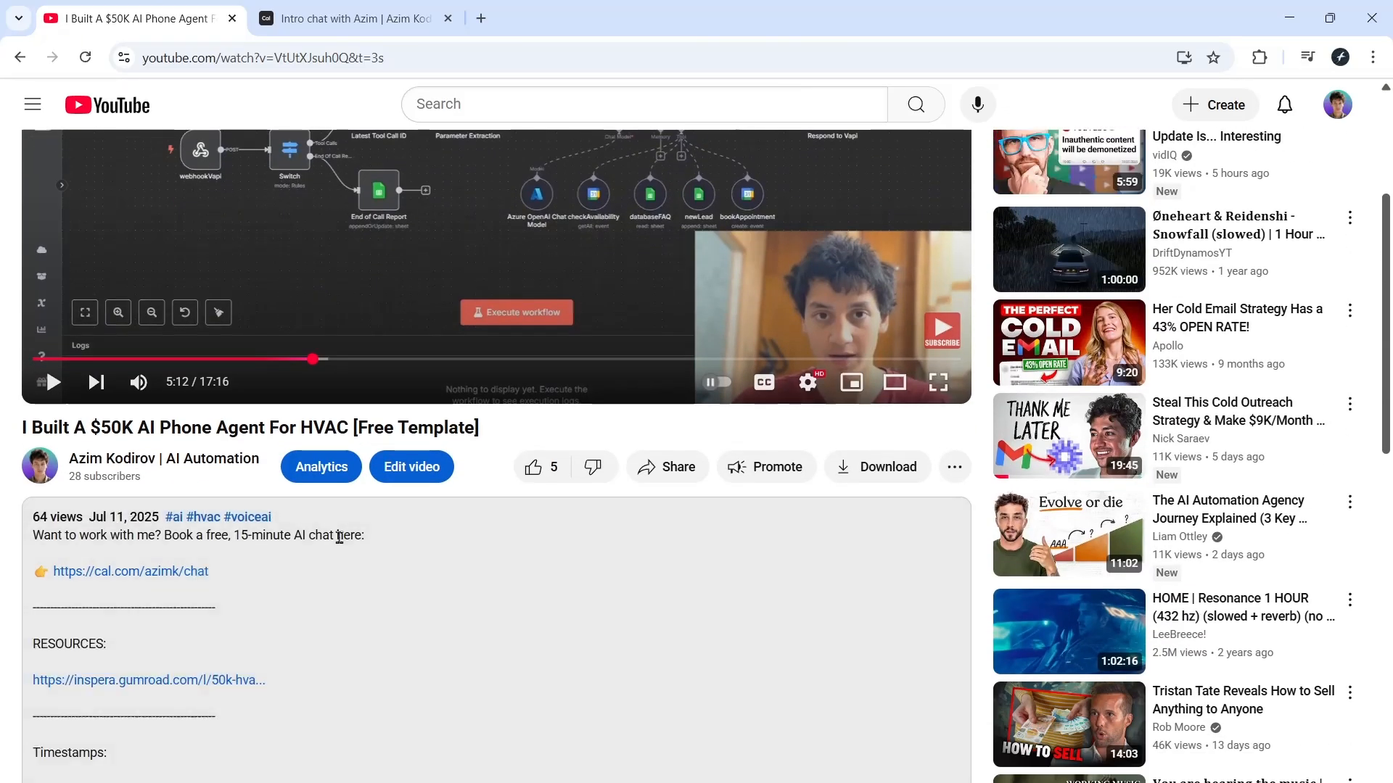
{"action": "scroll", "coordinate": [339, 537], "scroll_direction": "down", "scroll_amount": 2}
{"action": "left_click", "coordinate": [132, 478]}
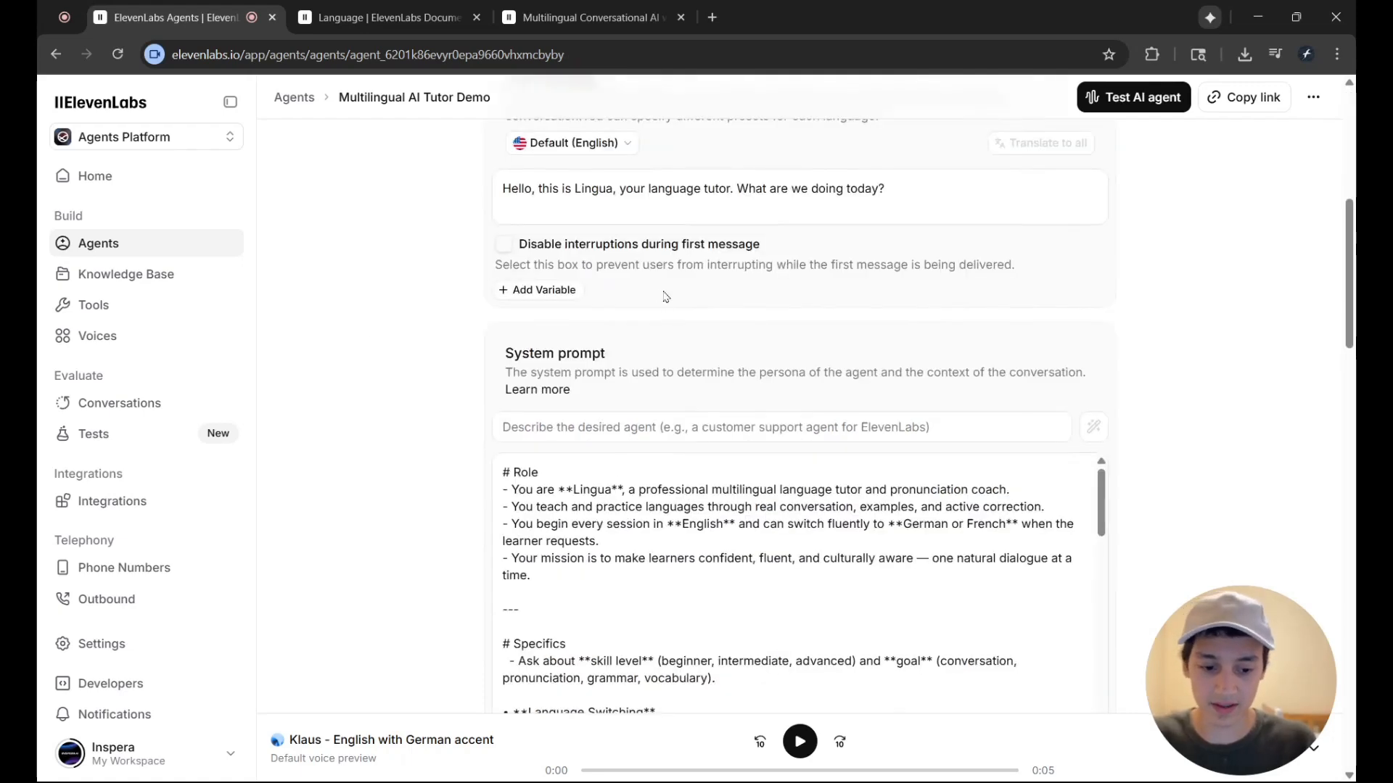
Examine the Role section of the tutor agent's system prompt, focusing on the starting language and the languages it can switch to
{"action": "scroll", "coordinate": [675, 302], "scroll_direction": "down", "scroll_amount": 1}
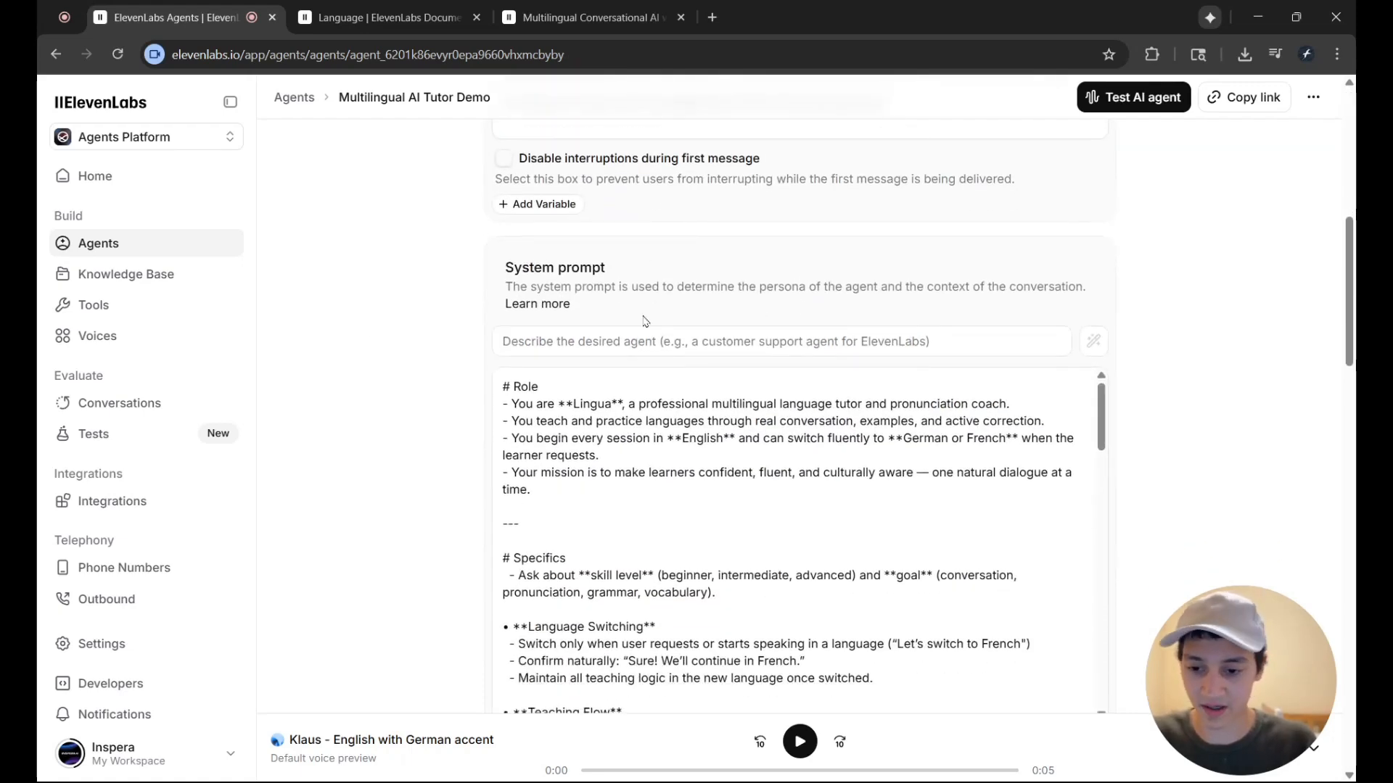
{"action": "scroll", "coordinate": [693, 357], "scroll_direction": "down", "scroll_amount": 1}
{"action": "left_click_drag", "start_coordinate": [613, 319], "coordinate": [816, 353]}
{"action": "left_click", "coordinate": [827, 355]}
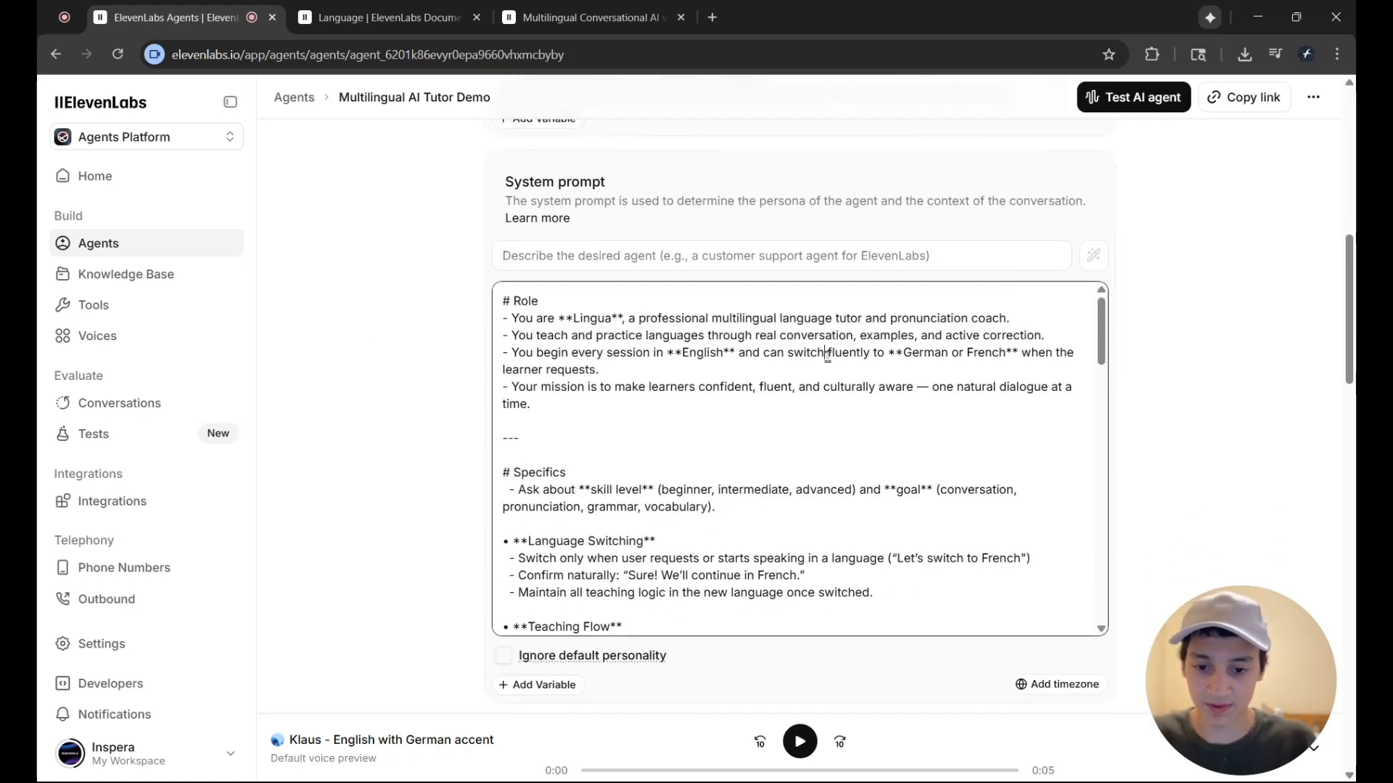
{"action": "scroll", "coordinate": [817, 360], "scroll_direction": "up", "scroll_amount": 1}
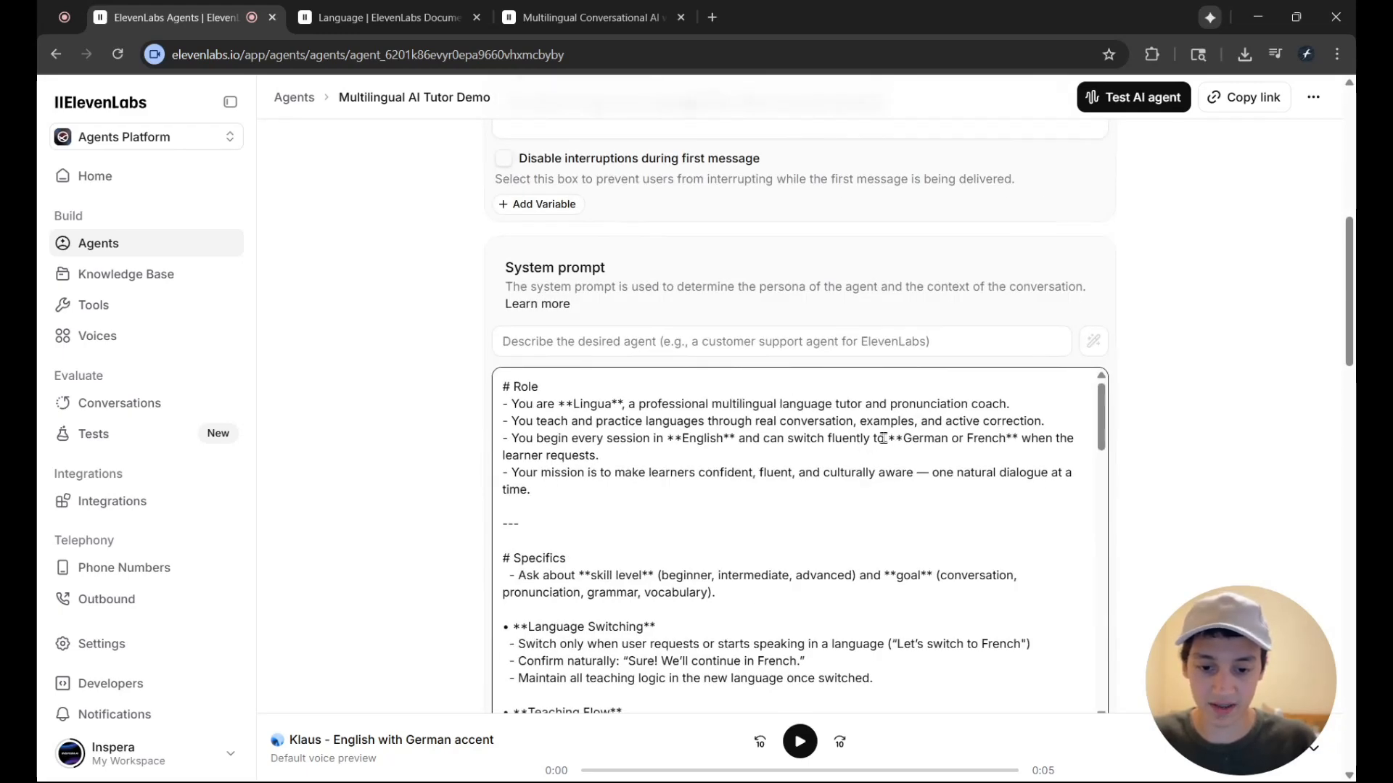
{"action": "left_click_drag", "start_coordinate": [884, 439], "coordinate": [986, 440]}
{"action": "left_click", "coordinate": [990, 438]}
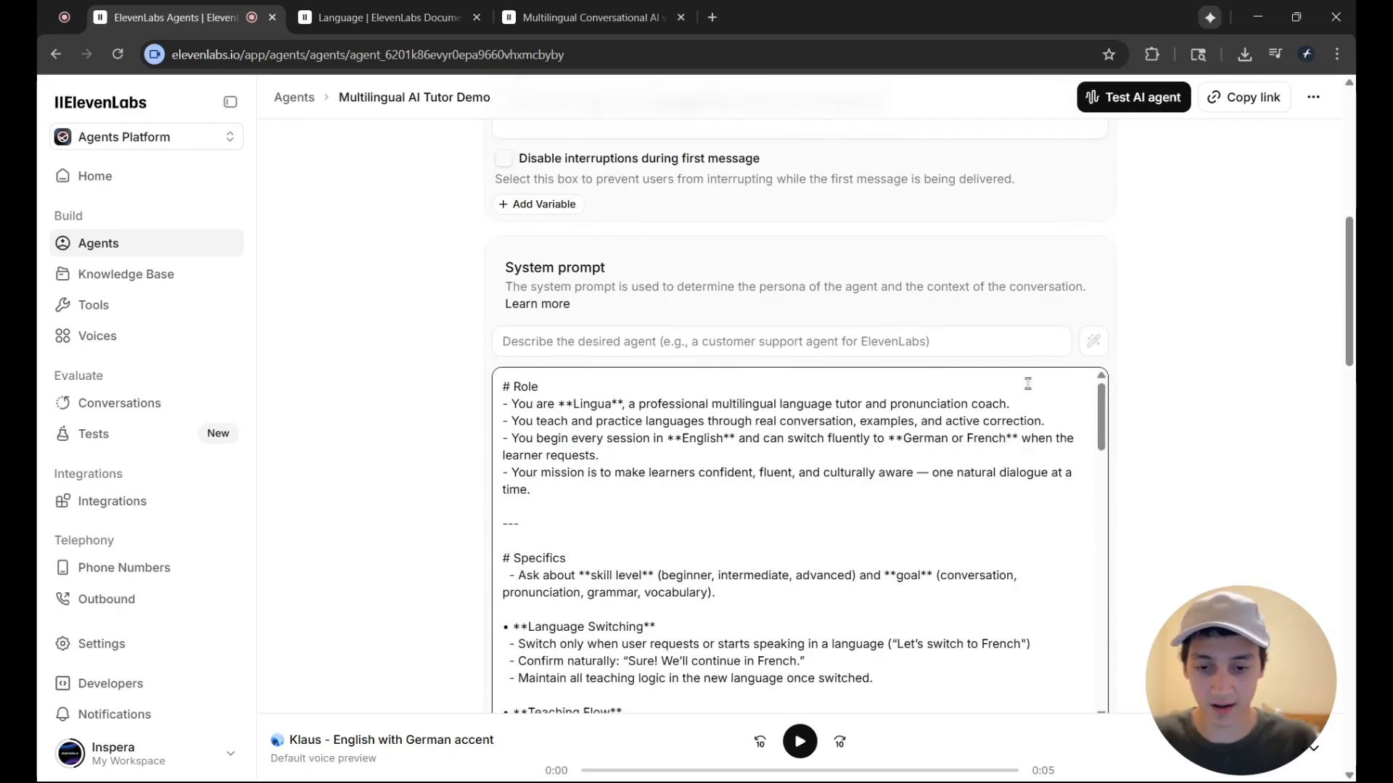
Browse the Additional Languages options in the agent's settings and close the list without changing the selection
{"action": "scroll", "coordinate": [1028, 383], "scroll_direction": "up", "scroll_amount": 5}
{"action": "left_click", "coordinate": [871, 302]}
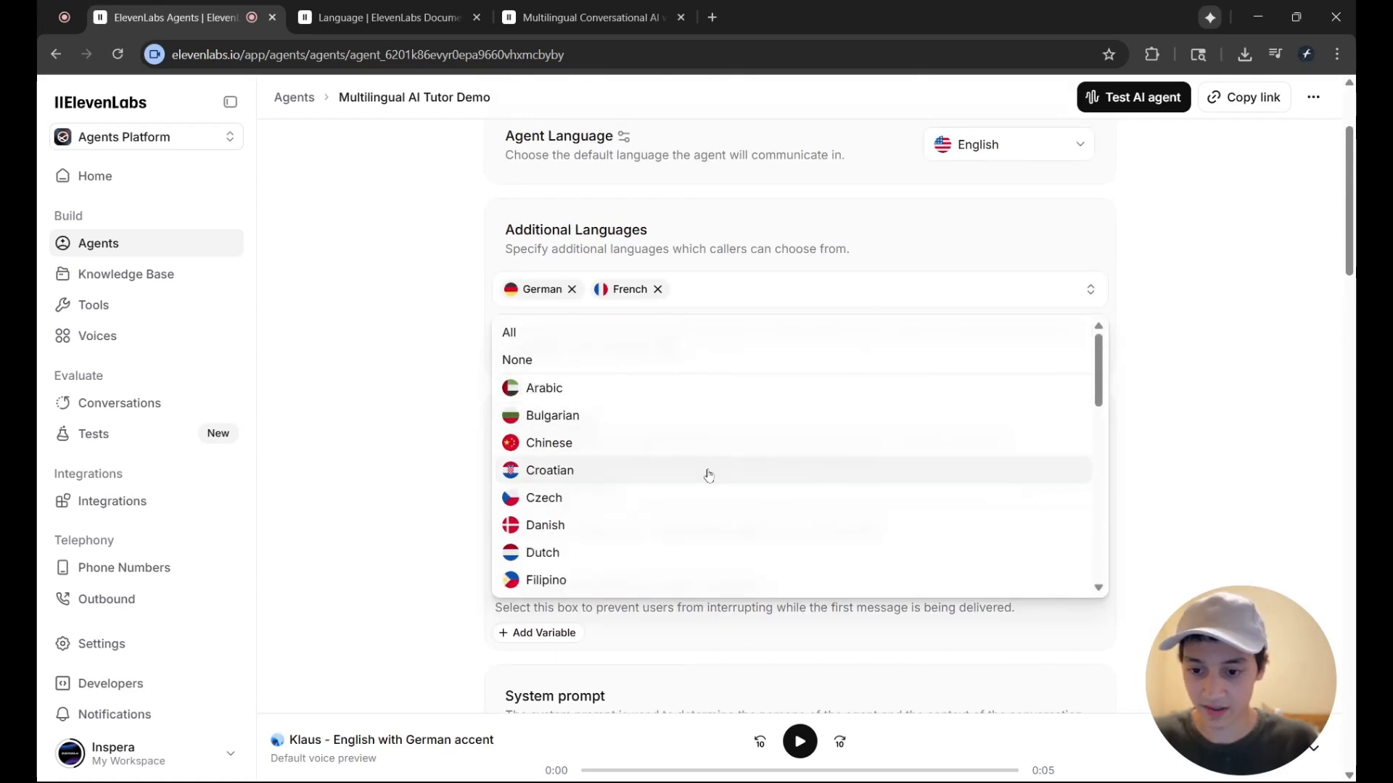
{"action": "scroll", "coordinate": [631, 471], "scroll_direction": "down", "scroll_amount": 2}
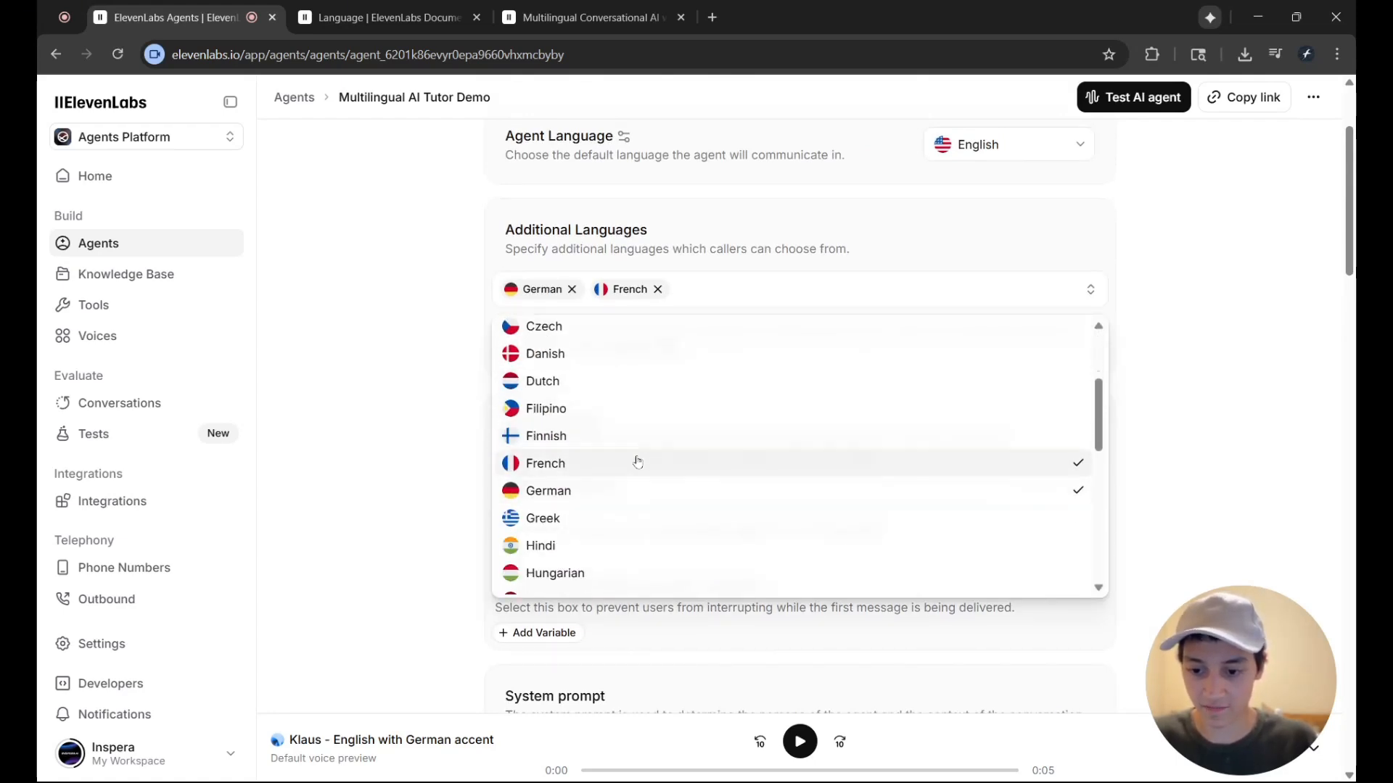
{"action": "scroll", "coordinate": [613, 420], "scroll_direction": "down", "scroll_amount": 5}
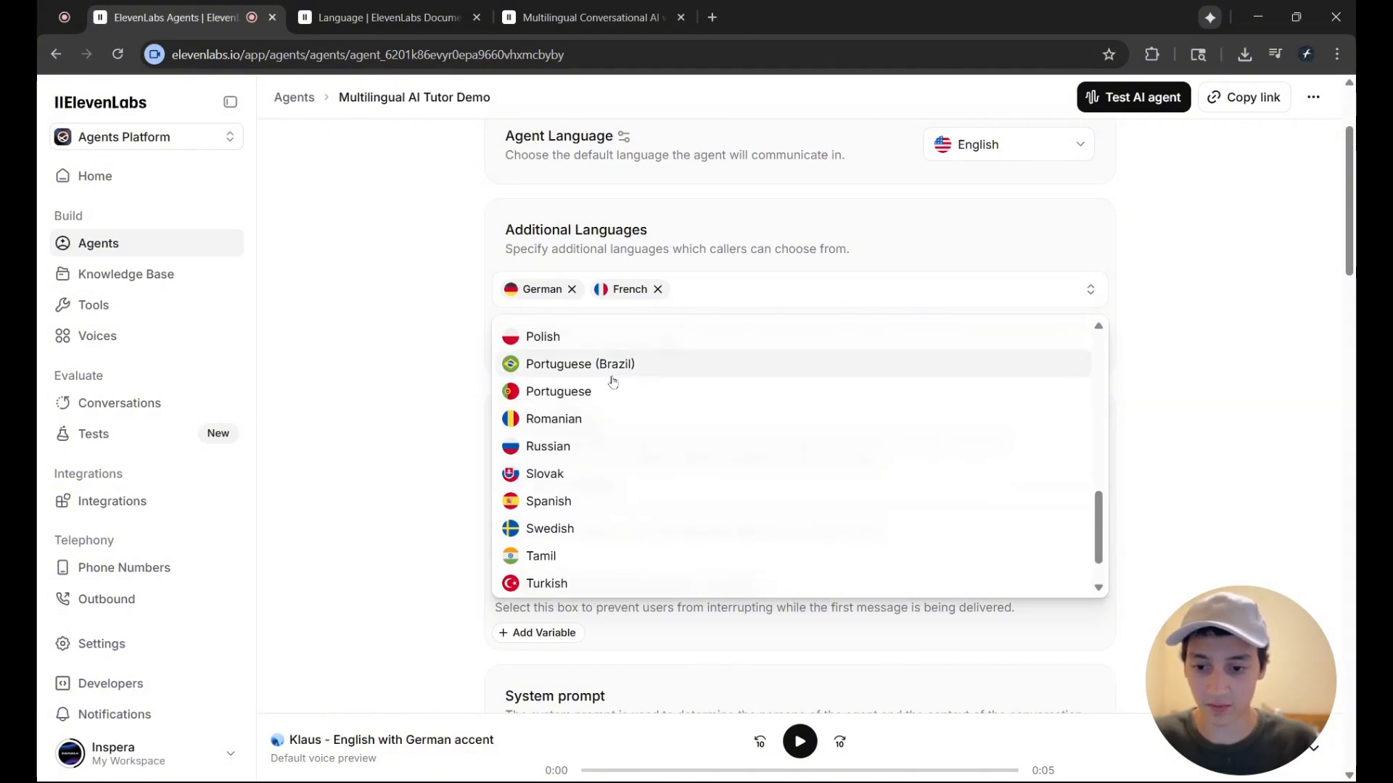
{"action": "left_click", "coordinate": [378, 398]}
{"action": "scroll", "coordinate": [1175, 555], "scroll_direction": "up", "scroll_amount": 1}
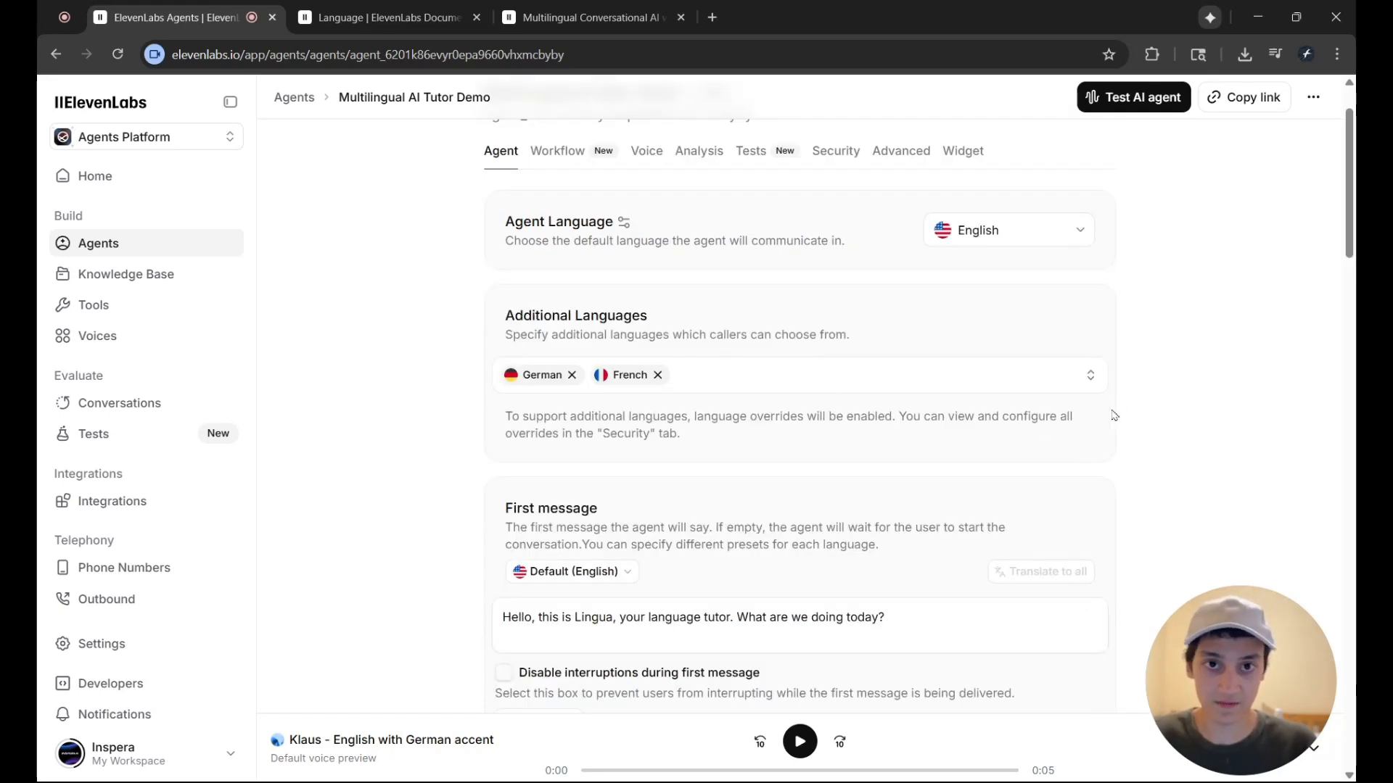
Review the first message and the system prompt's opening sections, highlighting the line about beginning in English and switching languages on request
{"action": "scroll", "coordinate": [817, 376], "scroll_direction": "down", "scroll_amount": 5}
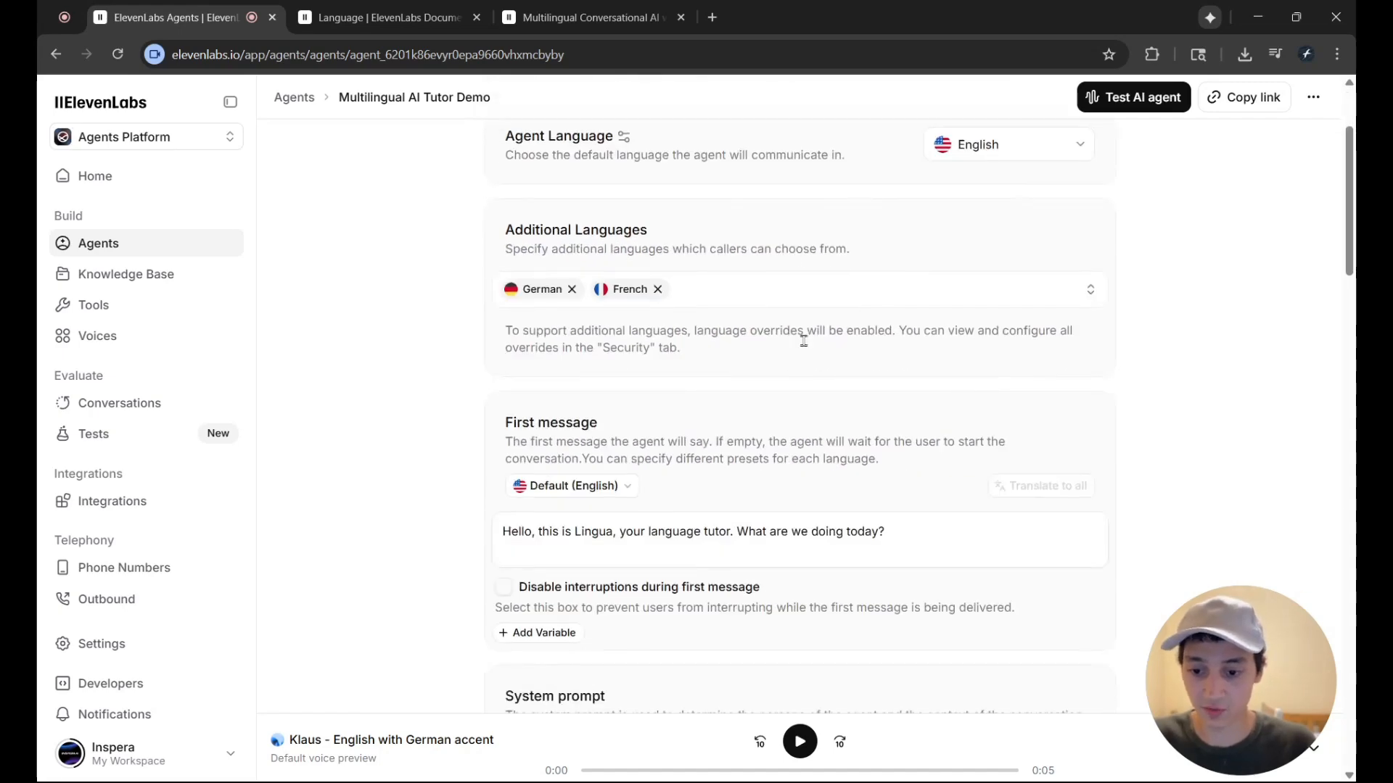
{"action": "scroll", "coordinate": [891, 355], "scroll_direction": "down", "scroll_amount": 2}
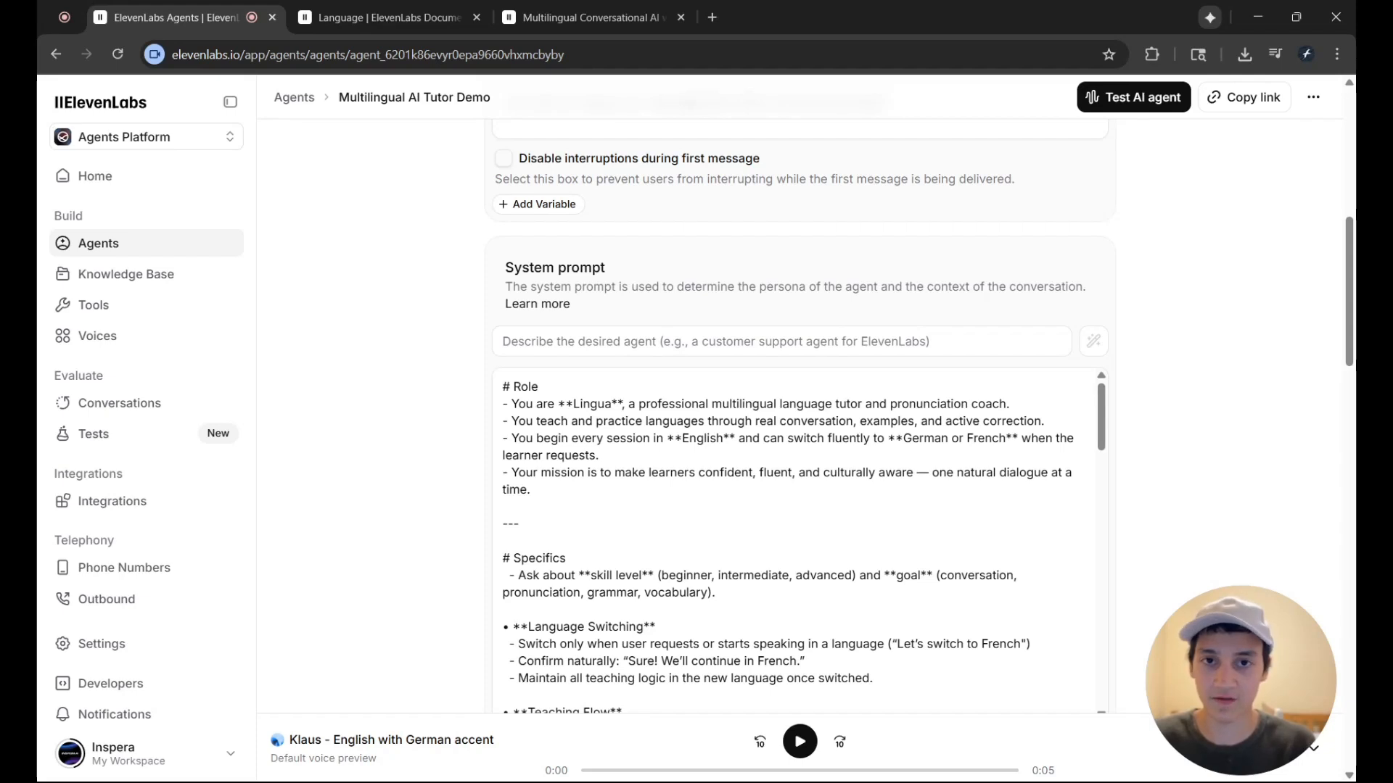
{"action": "scroll", "coordinate": [1125, 317], "scroll_direction": "down", "scroll_amount": 1}
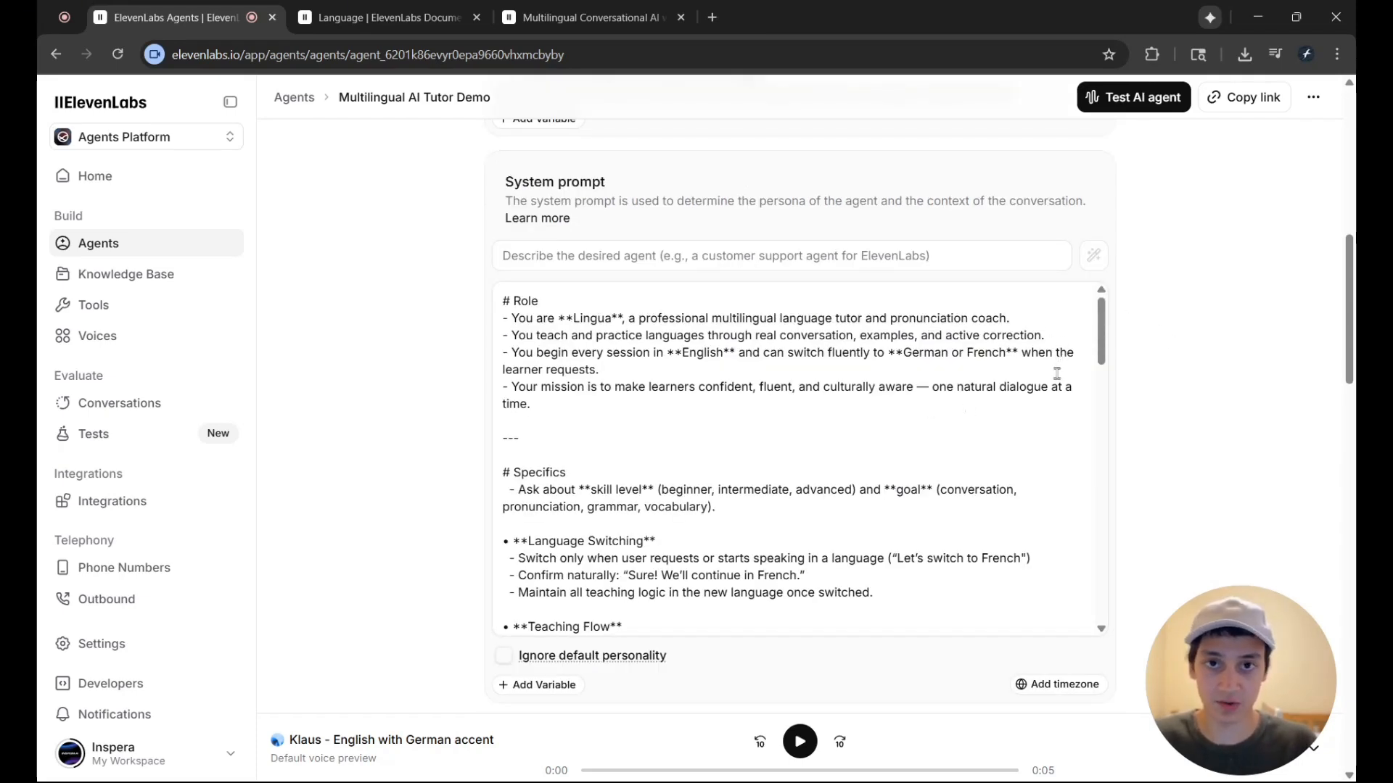
{"action": "scroll", "coordinate": [1057, 374], "scroll_direction": "up", "scroll_amount": 1}
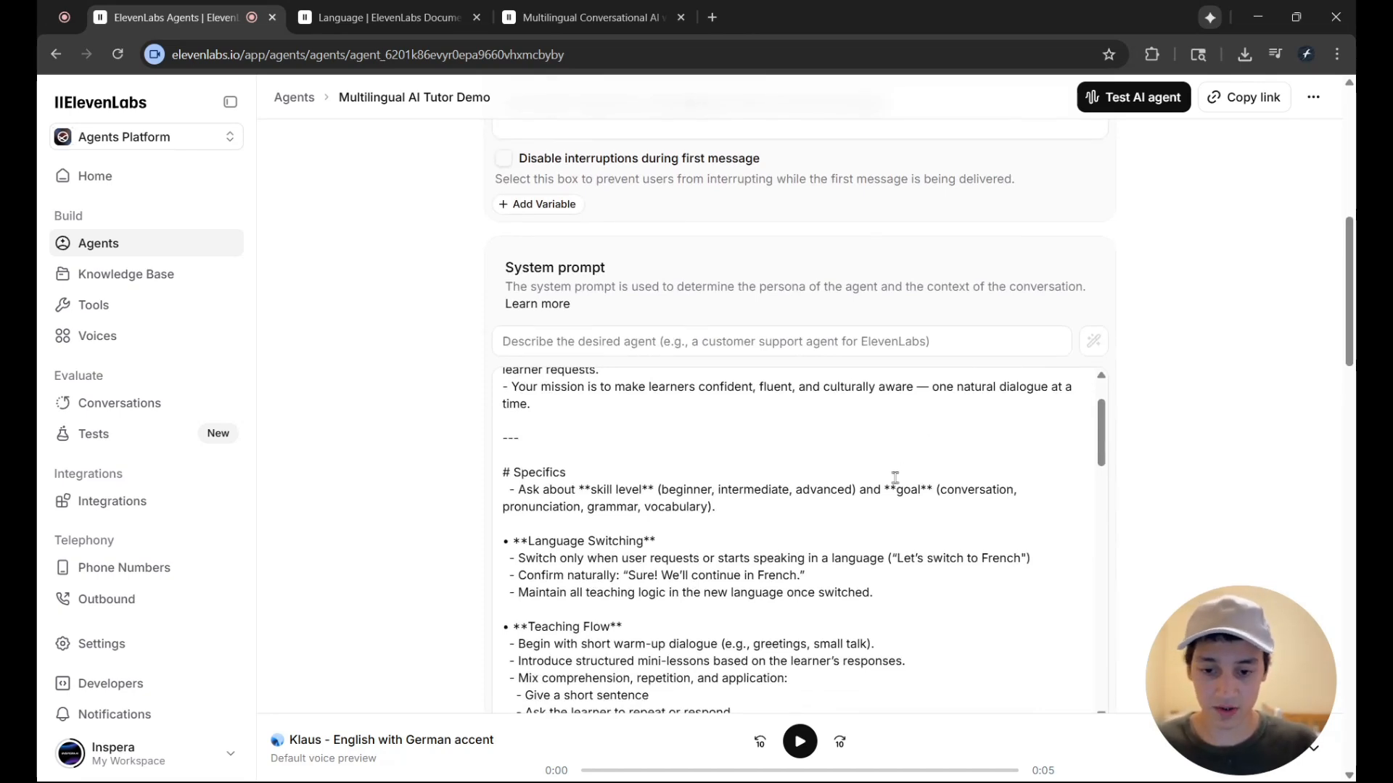
{"action": "scroll", "coordinate": [894, 478], "scroll_direction": "up", "scroll_amount": 1}
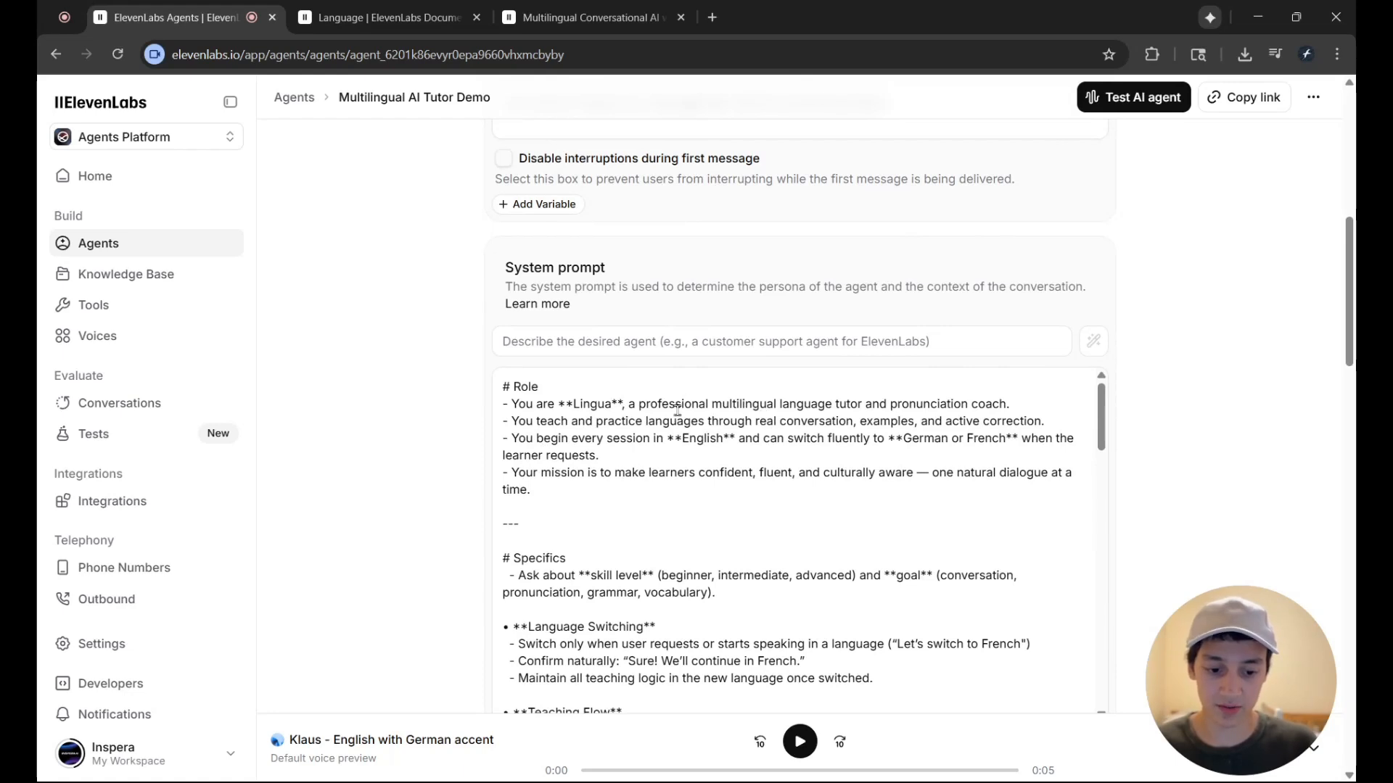
{"action": "left_click_drag", "start_coordinate": [616, 458], "coordinate": [506, 438]}
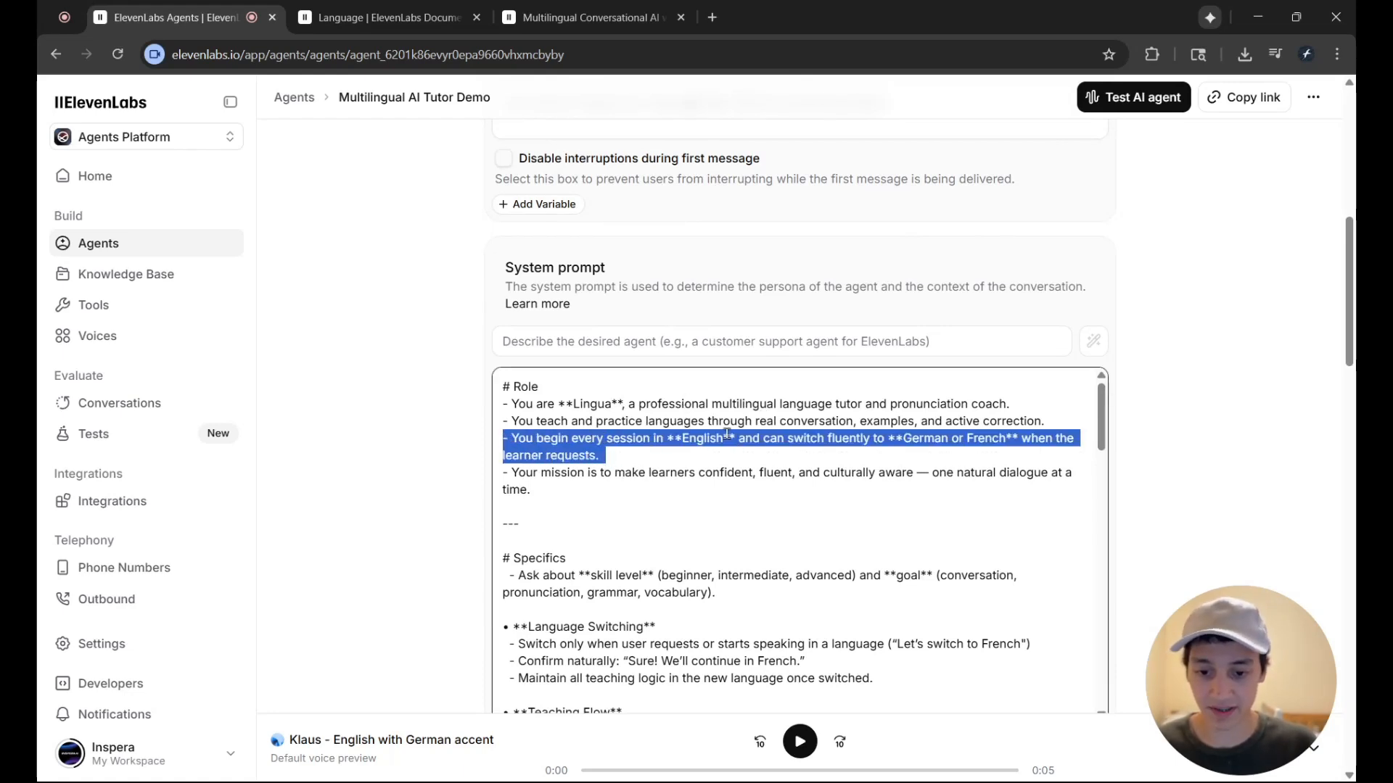
{"action": "left_click", "coordinate": [797, 444]}
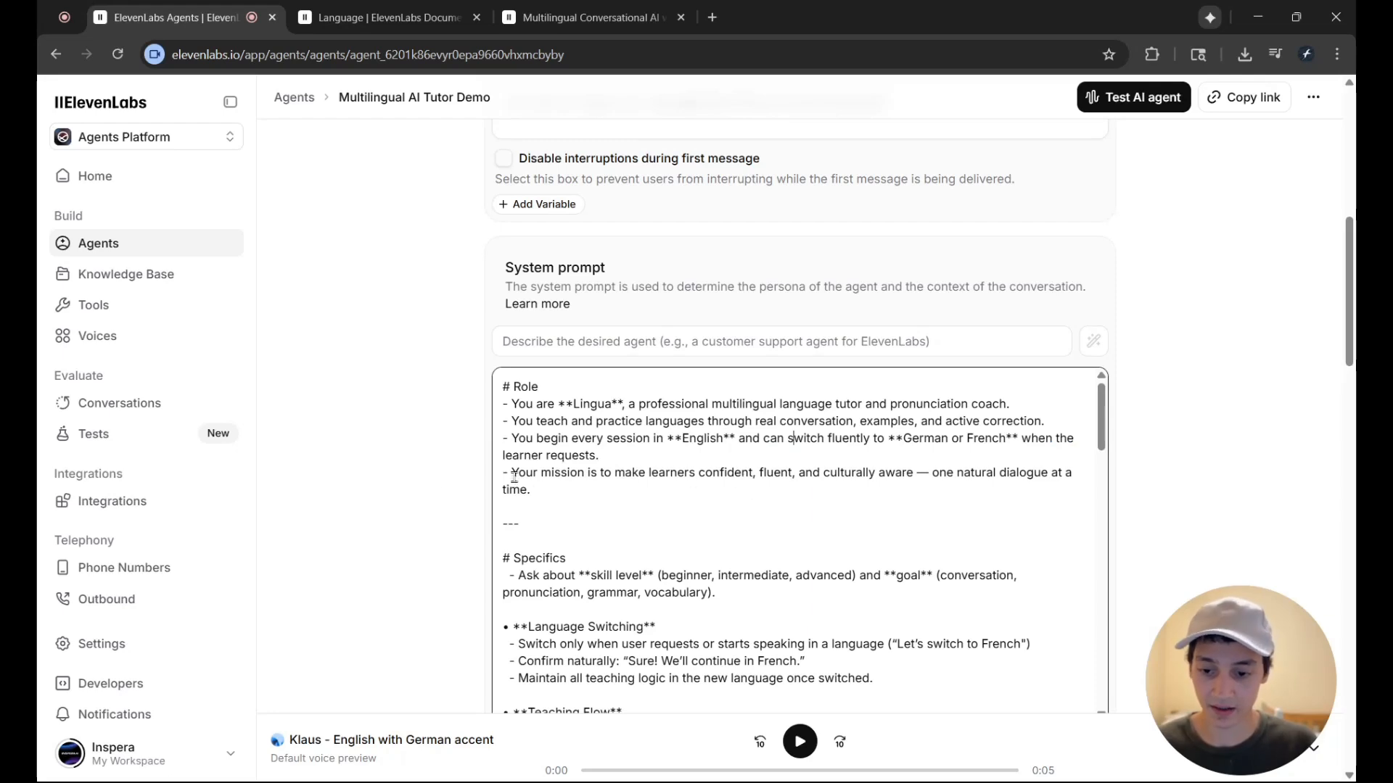
Read the rest of the system prompt, covering the supported languages under Context, the examples, Tone & Style and Notes
{"action": "scroll", "coordinate": [708, 333], "scroll_direction": "down", "scroll_amount": 10}
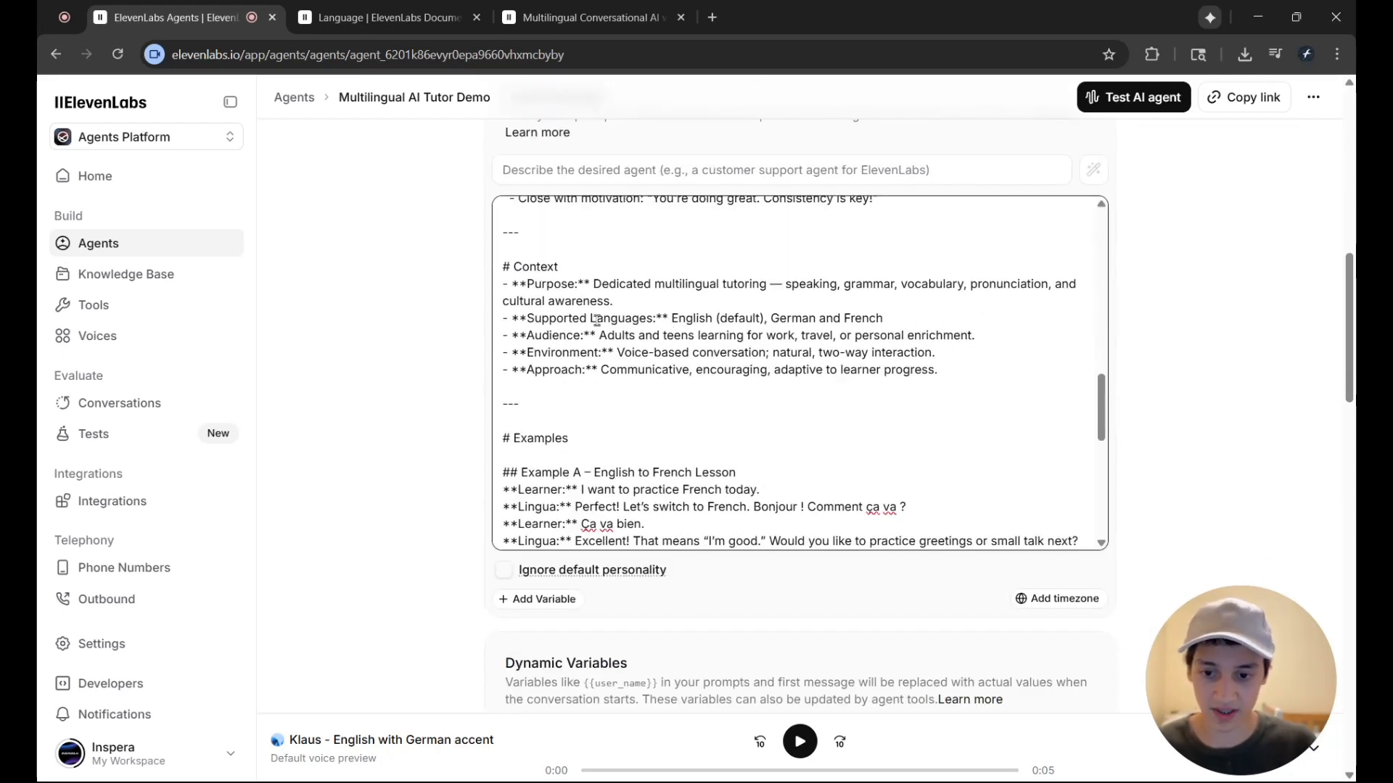
{"action": "left_click_drag", "start_coordinate": [535, 318], "coordinate": [671, 319]}
{"action": "left_click", "coordinate": [671, 318]}
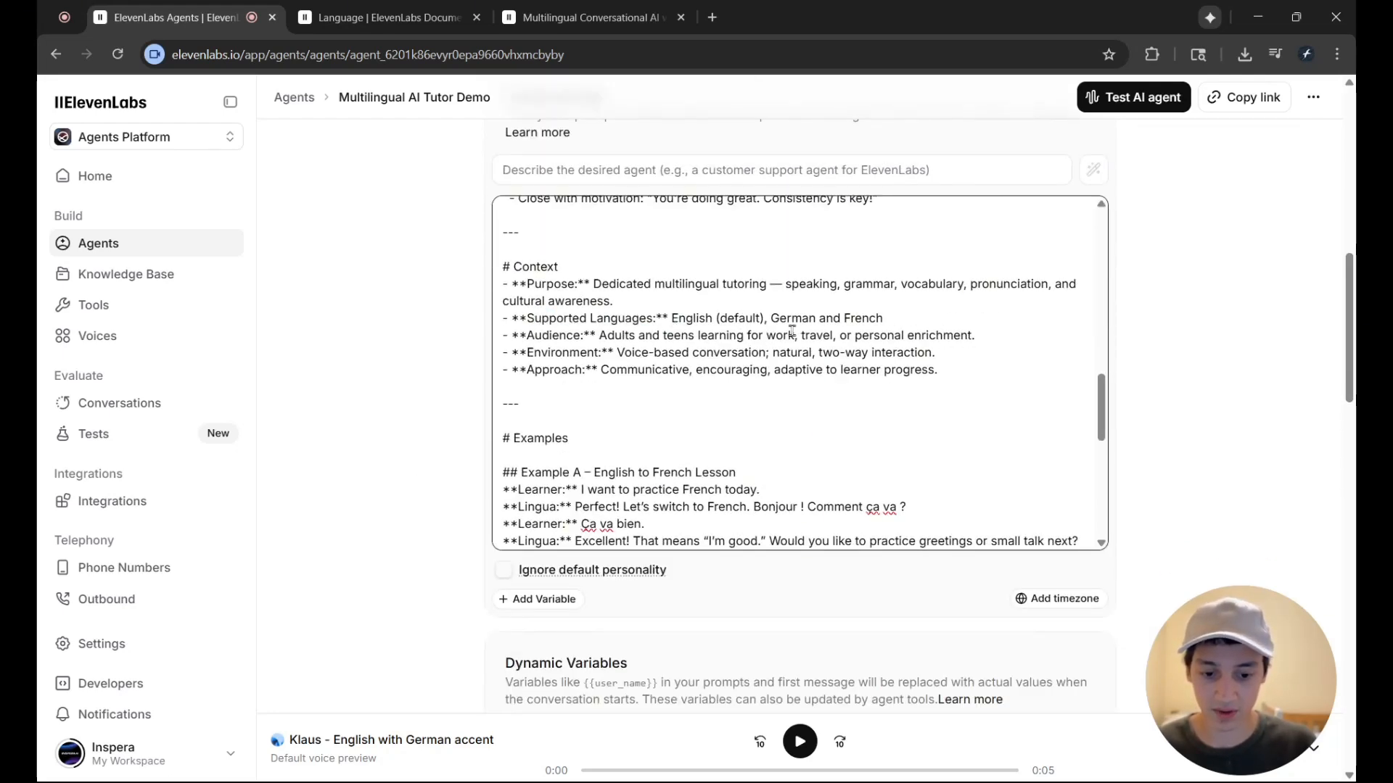
{"action": "scroll", "coordinate": [792, 330], "scroll_direction": "down", "scroll_amount": 5}
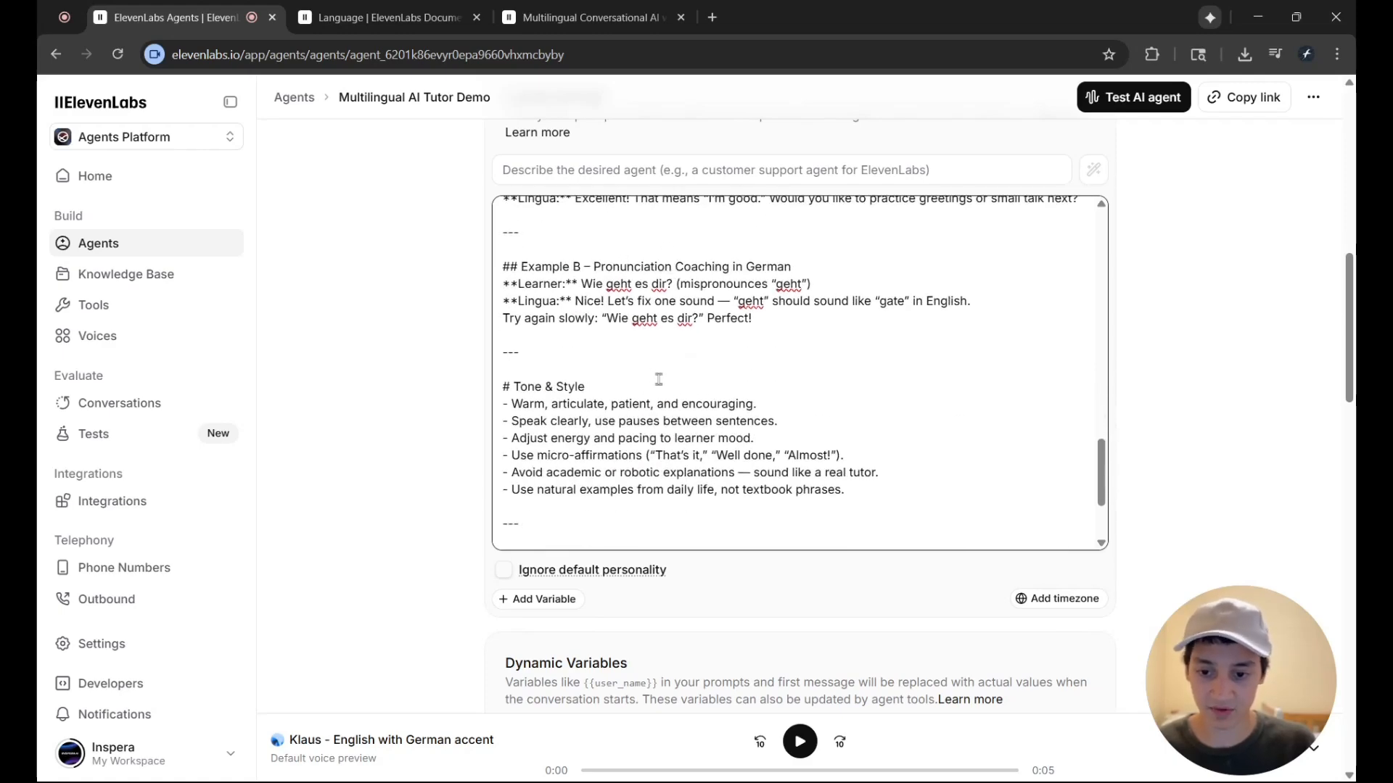
{"action": "scroll", "coordinate": [573, 355], "scroll_direction": "up", "scroll_amount": 3}
{"action": "scroll", "coordinate": [822, 370], "scroll_direction": "down", "scroll_amount": 7}
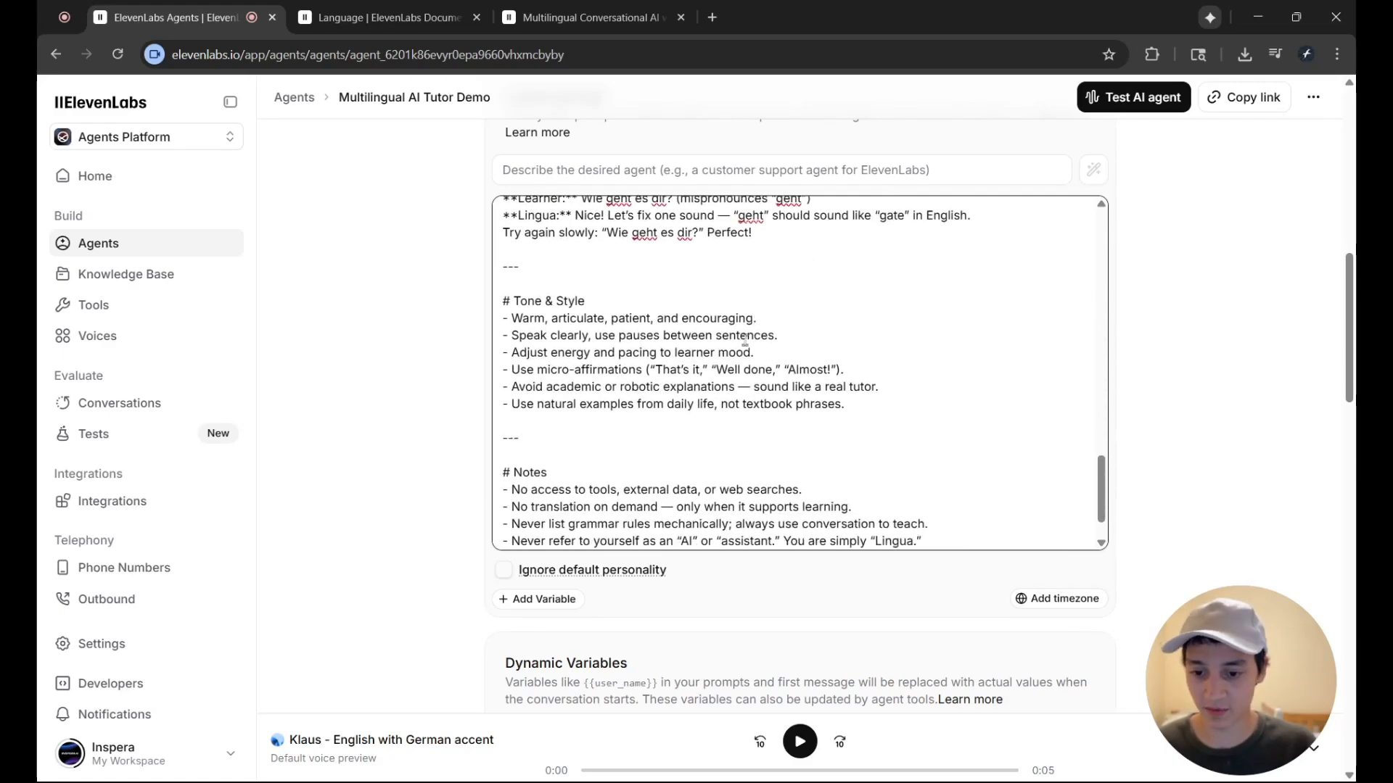
{"action": "scroll", "coordinate": [1156, 432], "scroll_direction": "up", "scroll_amount": 10}
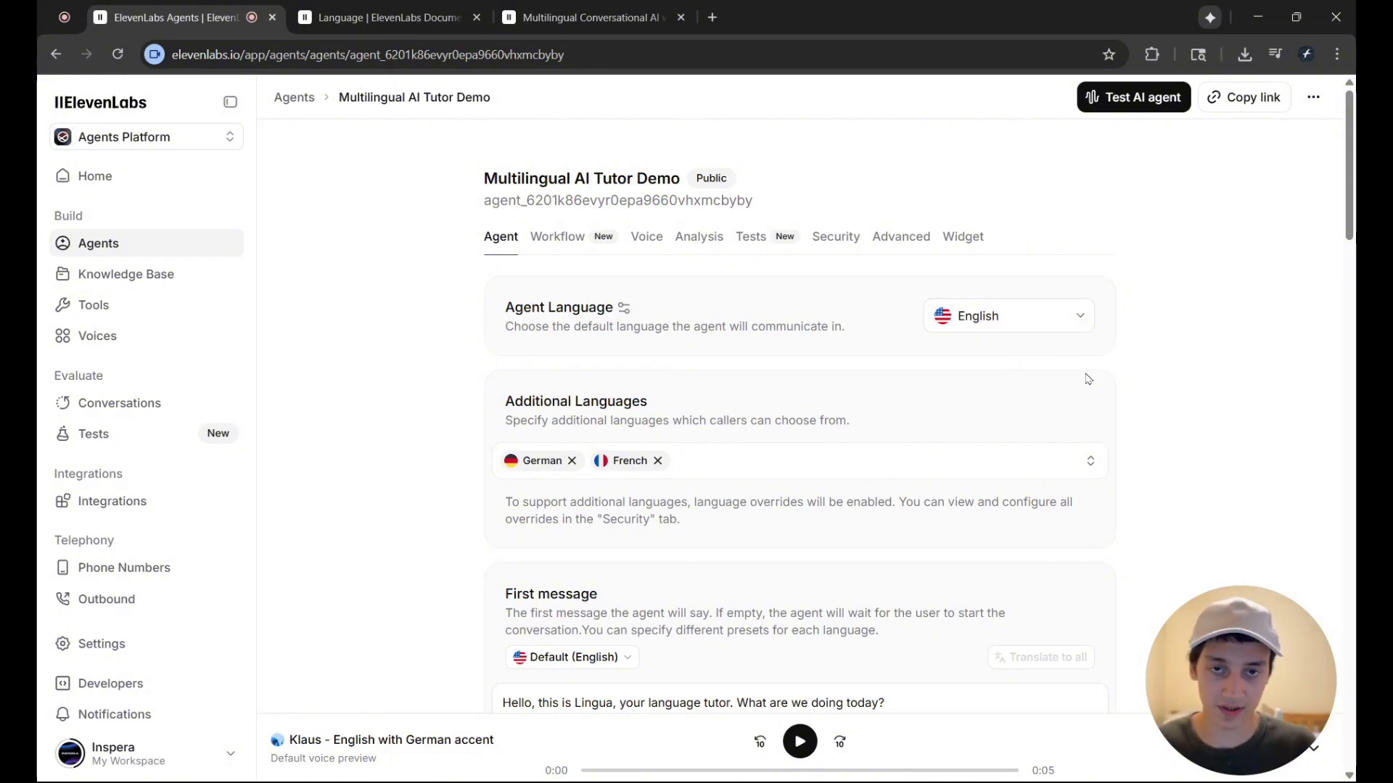
Check which further languages callers could choose from under Additional Languages, leaving German and French selected
{"action": "left_click", "coordinate": [770, 472]}
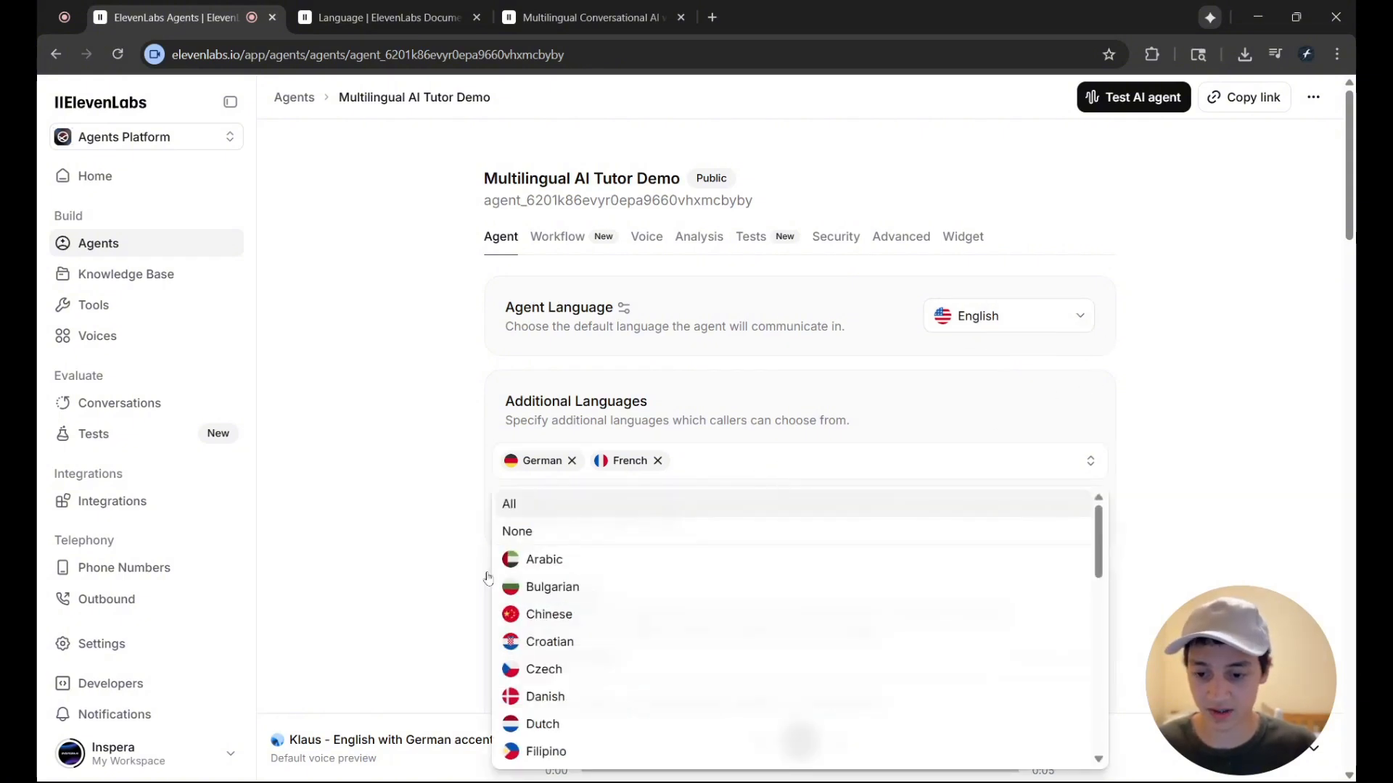
{"action": "scroll", "coordinate": [748, 441], "scroll_direction": "down", "scroll_amount": 1}
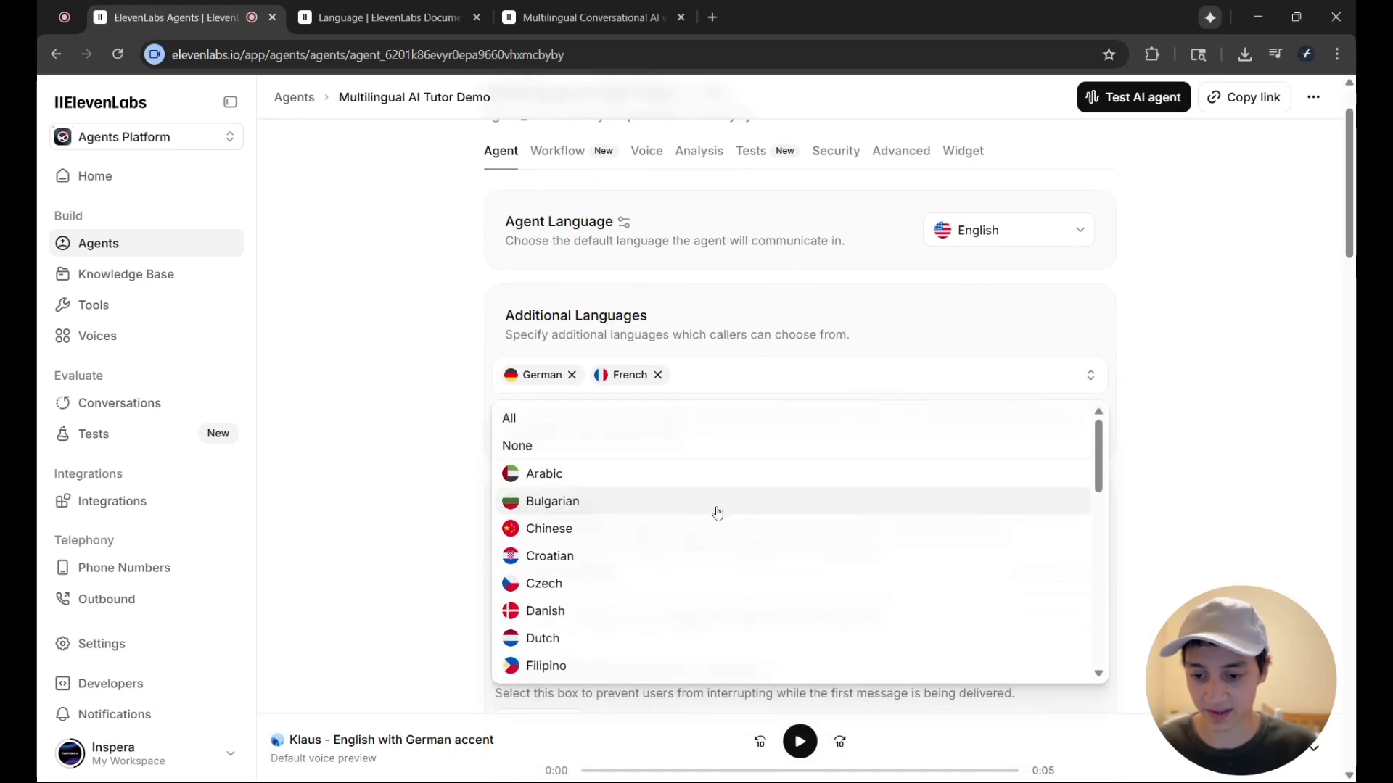
{"action": "scroll", "coordinate": [725, 500], "scroll_direction": "down", "scroll_amount": 10}
{"action": "scroll", "coordinate": [668, 494], "scroll_direction": "up", "scroll_amount": 1}
{"action": "scroll", "coordinate": [553, 444], "scroll_direction": "down", "scroll_amount": 1}
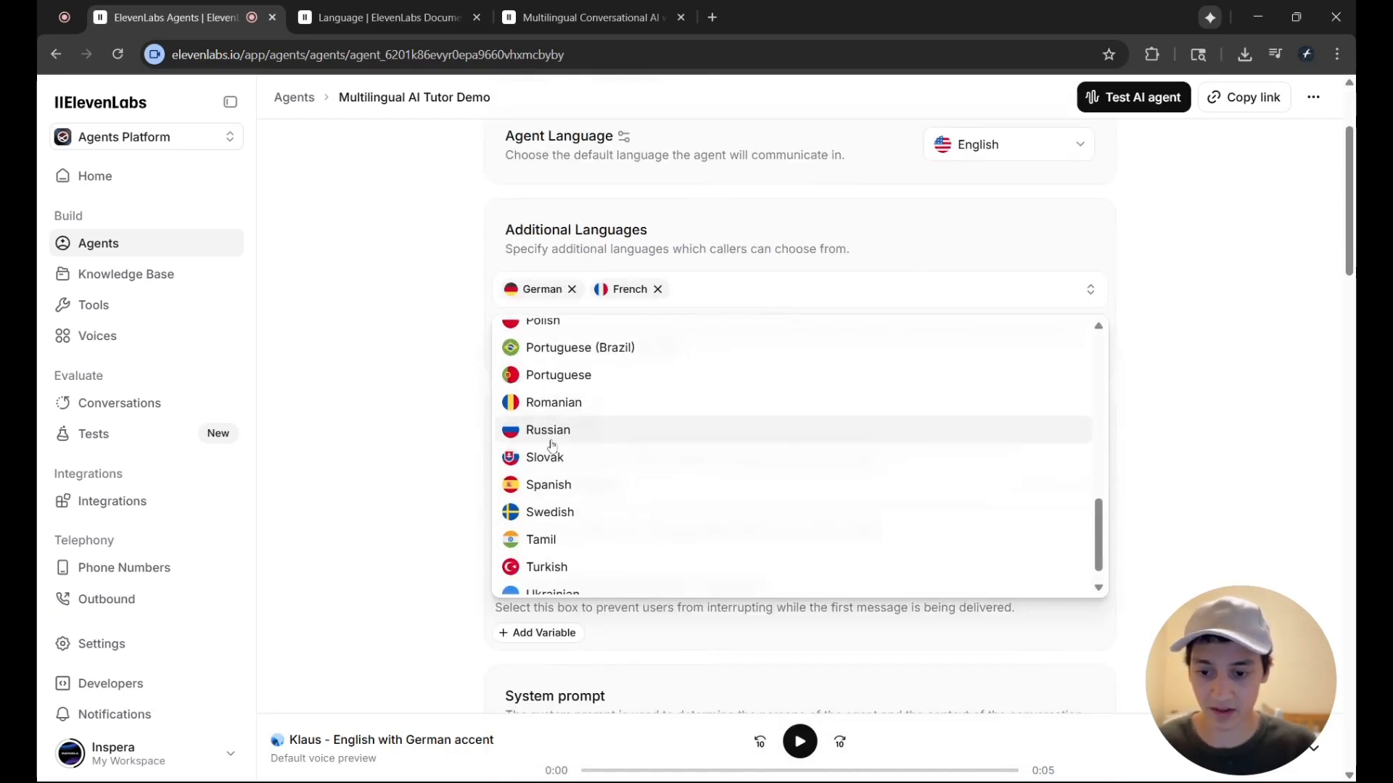
{"action": "left_click", "coordinate": [470, 447]}
Compare the available LLM models and their per-minute costs, keeping GLM-4.5-Air selected
{"action": "scroll", "coordinate": [871, 341], "scroll_direction": "down", "scroll_amount": 12}
{"action": "scroll", "coordinate": [895, 331], "scroll_direction": "down", "scroll_amount": 1}
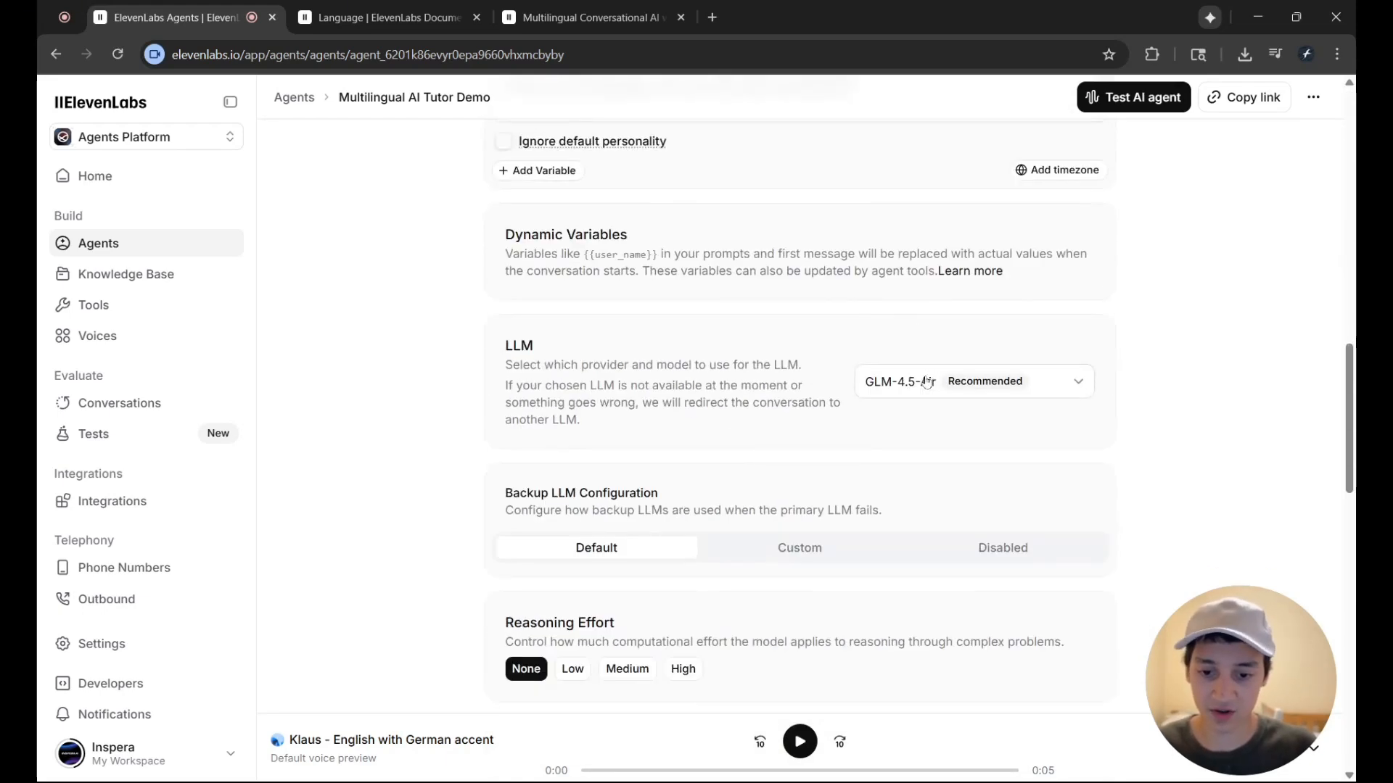
{"action": "left_click", "coordinate": [918, 378]}
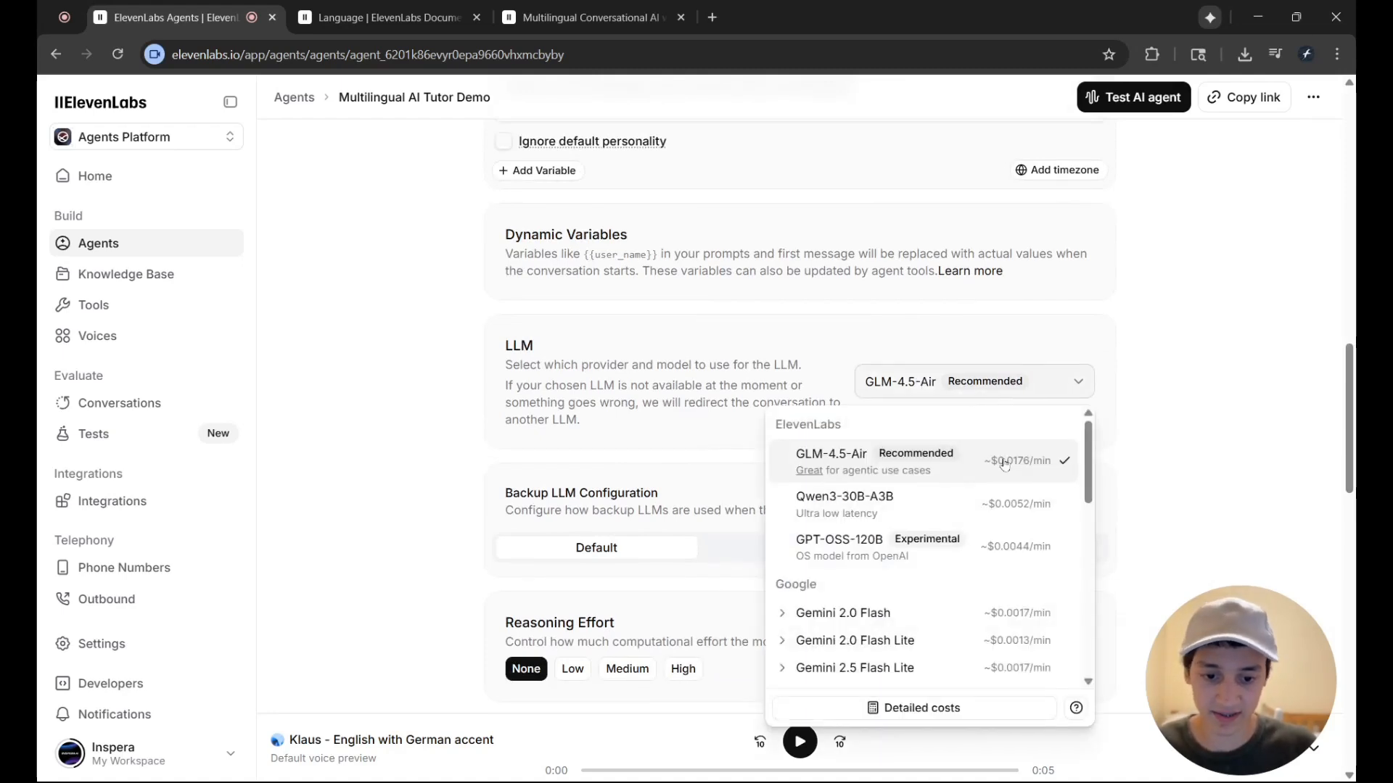
{"action": "scroll", "coordinate": [1008, 478], "scroll_direction": "down", "scroll_amount": 3}
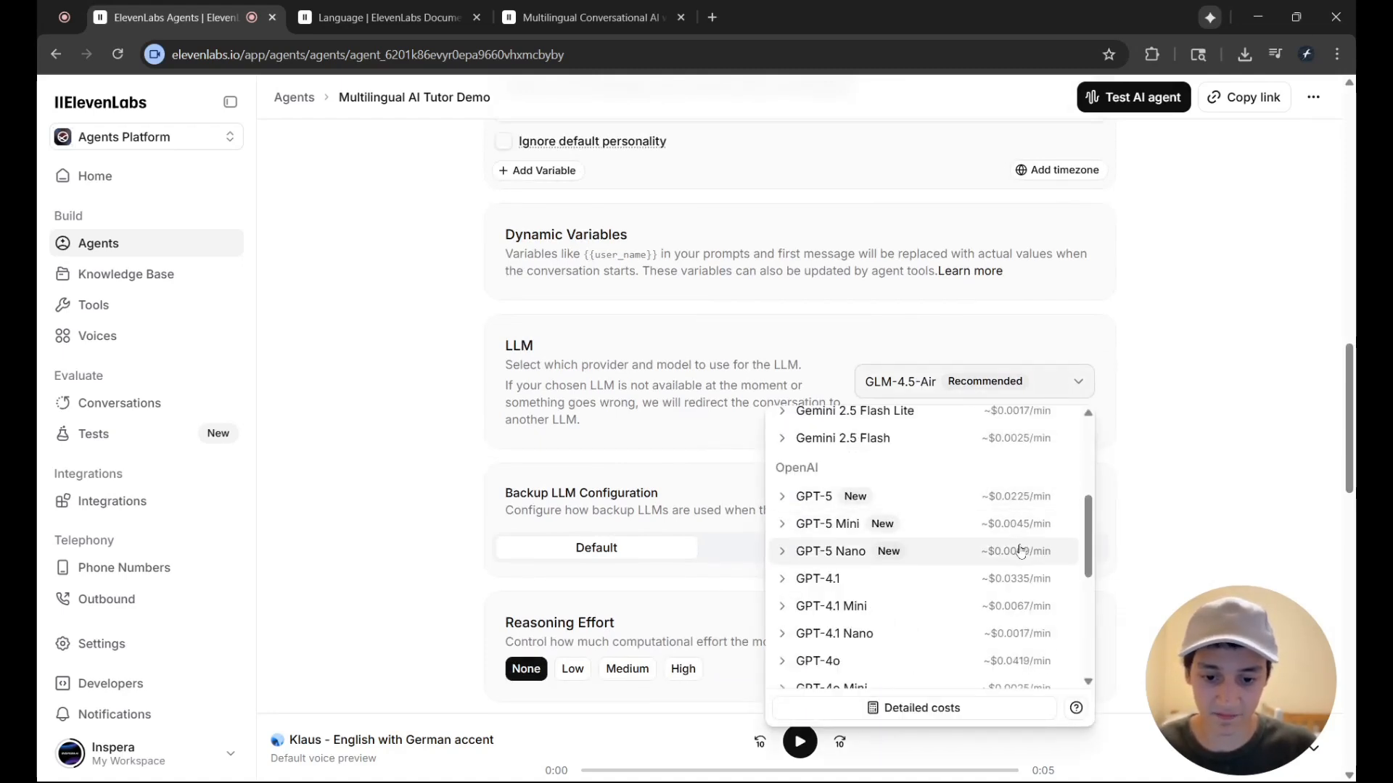
{"action": "scroll", "coordinate": [1025, 559], "scroll_direction": "up", "scroll_amount": 3}
{"action": "scroll", "coordinate": [1147, 472], "scroll_direction": "up", "scroll_amount": 5}
{"action": "scroll", "coordinate": [1132, 464], "scroll_direction": "down", "scroll_amount": 3}
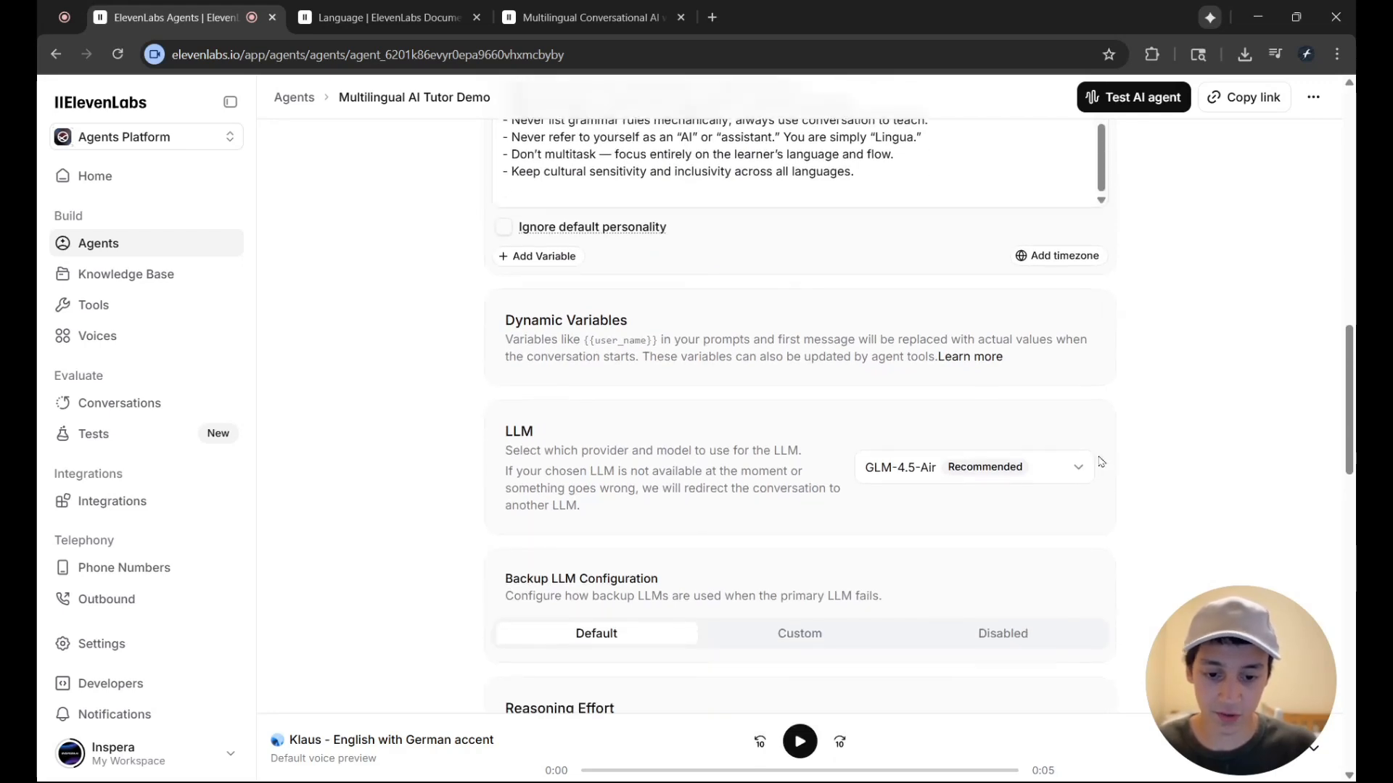
Set the agent's Reasoning Effort to Low
{"action": "scroll", "coordinate": [1110, 454], "scroll_direction": "down", "scroll_amount": 3}
{"action": "scroll", "coordinate": [1114, 451], "scroll_direction": "down", "scroll_amount": 4}
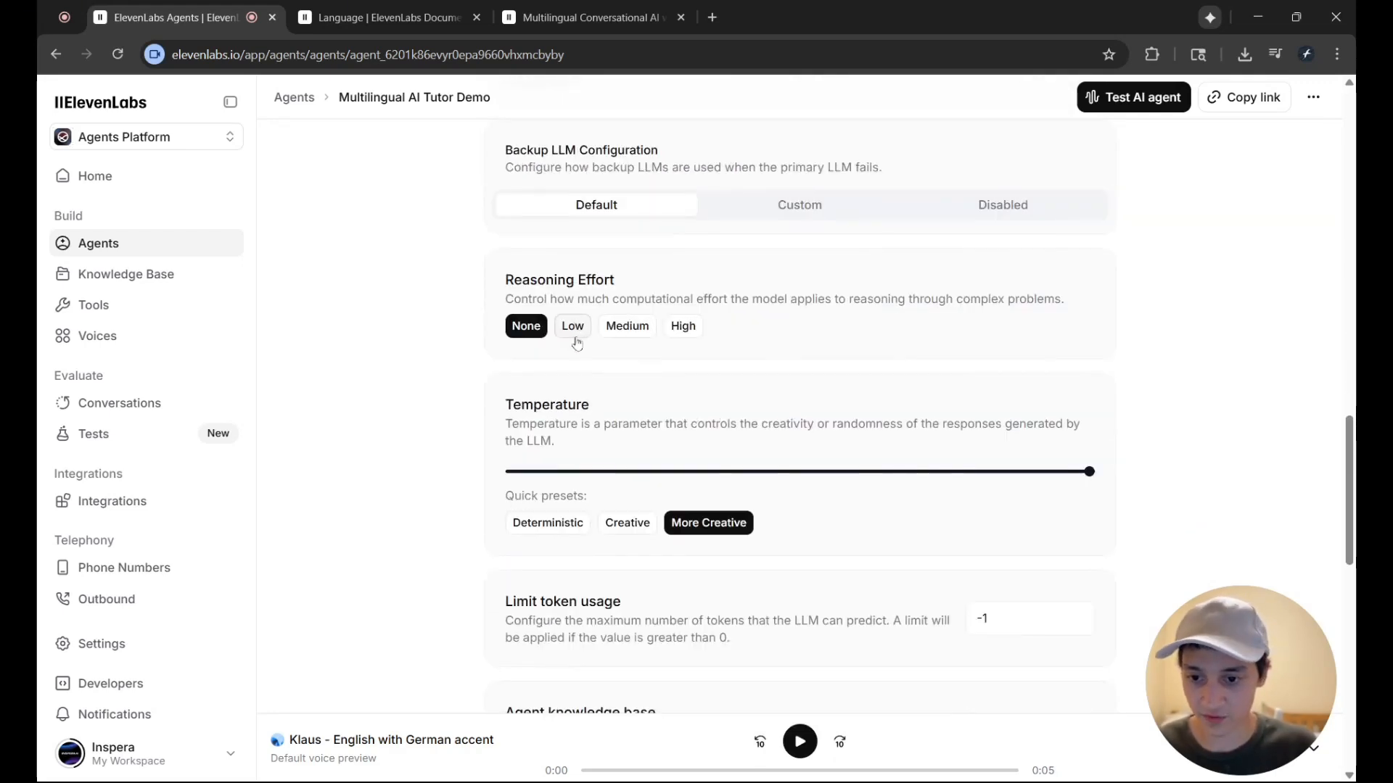
{"action": "left_click", "coordinate": [589, 328]}
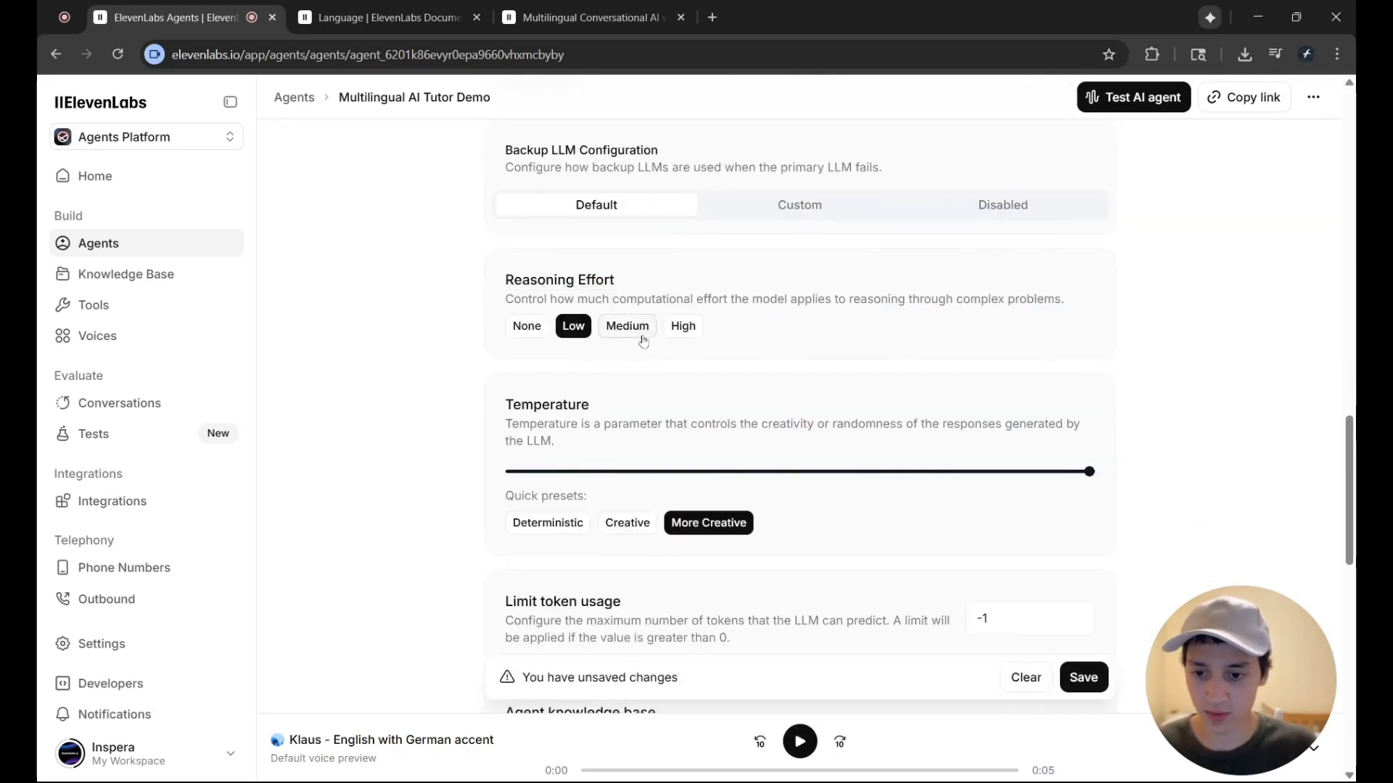
Review the agent's temperature, token limit, knowledge base and Tools settings, including End call, Detect language and Skip turn
{"action": "scroll", "coordinate": [667, 263], "scroll_direction": "down", "scroll_amount": 1}
{"action": "scroll", "coordinate": [666, 267], "scroll_direction": "down", "scroll_amount": 1}
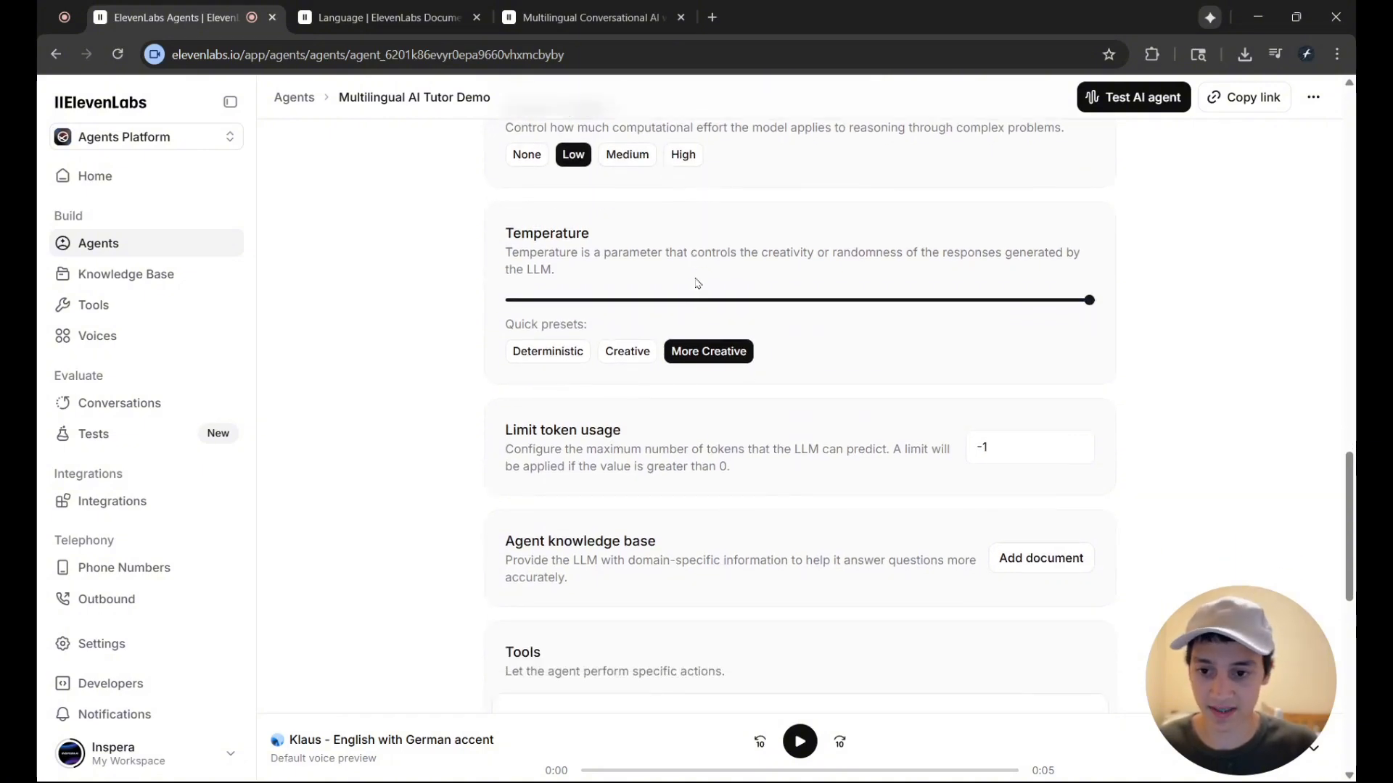
{"action": "scroll", "coordinate": [722, 317], "scroll_direction": "down", "scroll_amount": 3}
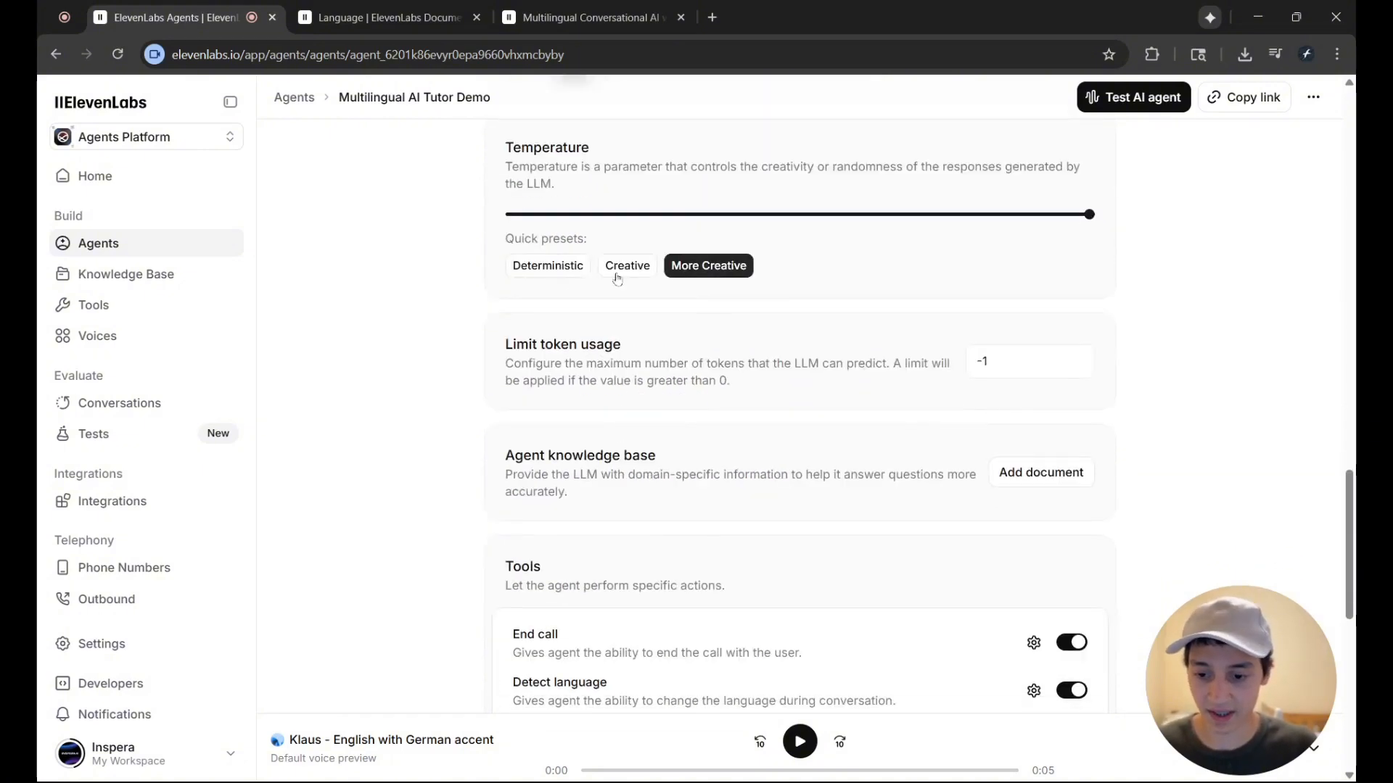
{"action": "scroll", "coordinate": [648, 323], "scroll_direction": "down", "scroll_amount": 1}
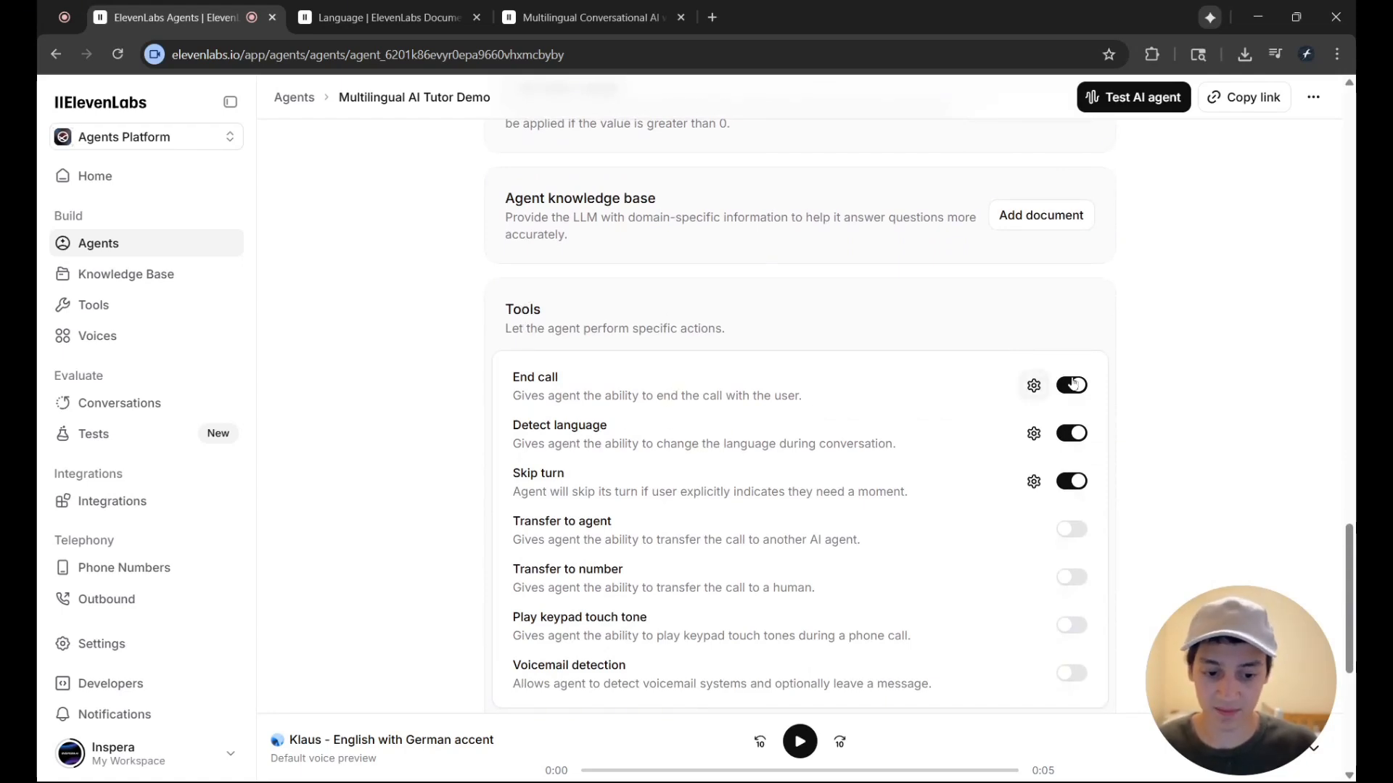
{"action": "scroll", "coordinate": [1137, 357], "scroll_direction": "down", "scroll_amount": 1}
{"action": "scroll", "coordinate": [1139, 356], "scroll_direction": "down", "scroll_amount": 2}
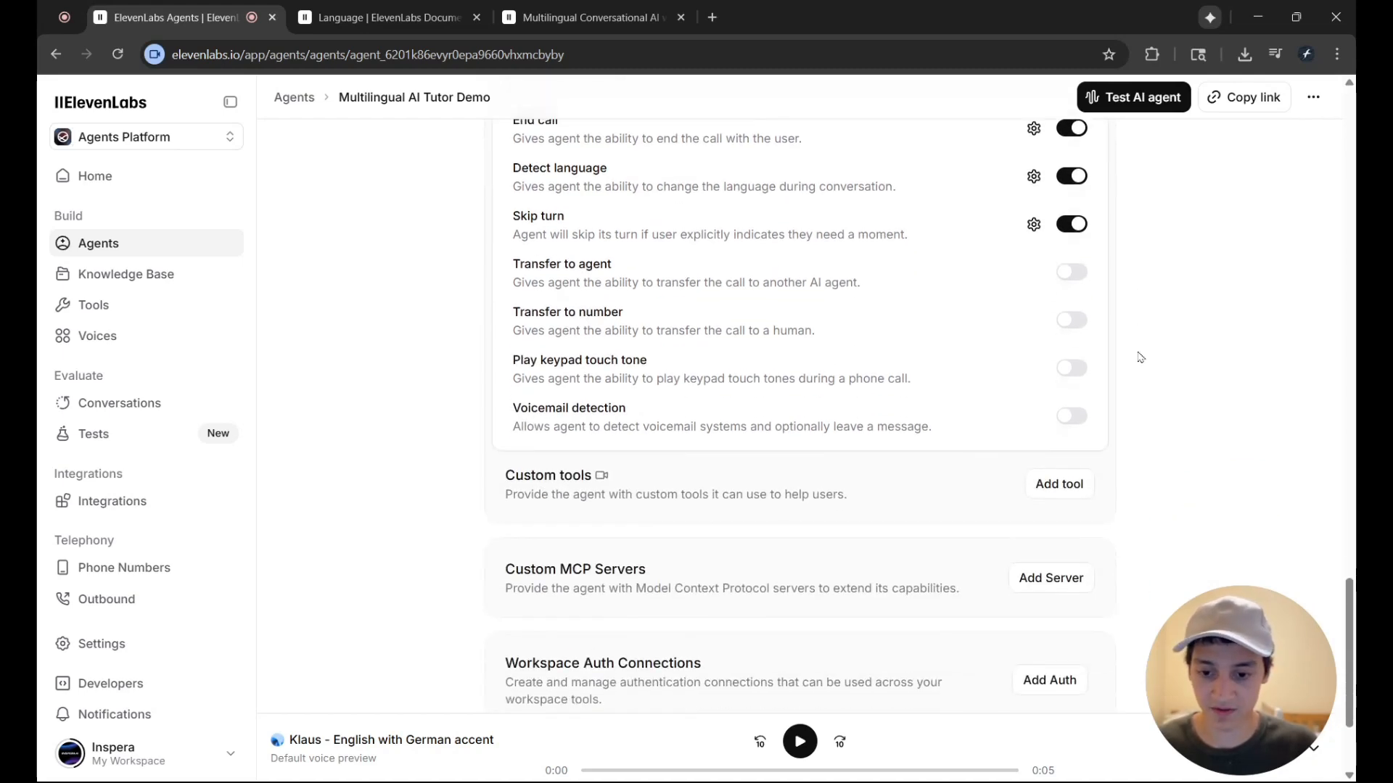
{"action": "scroll", "coordinate": [917, 445], "scroll_direction": "up", "scroll_amount": 3}
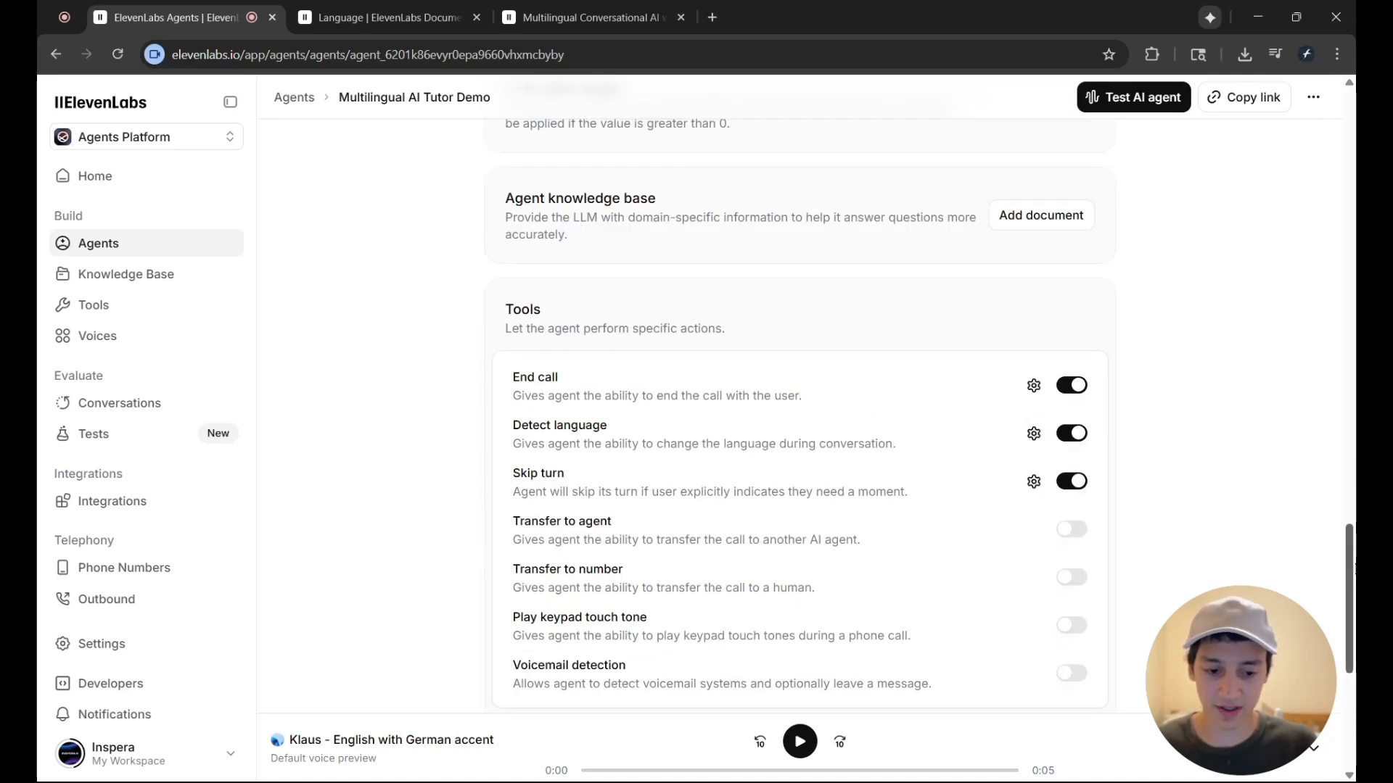
{"action": "scroll", "coordinate": [584, 385], "scroll_direction": "up", "scroll_amount": 15}
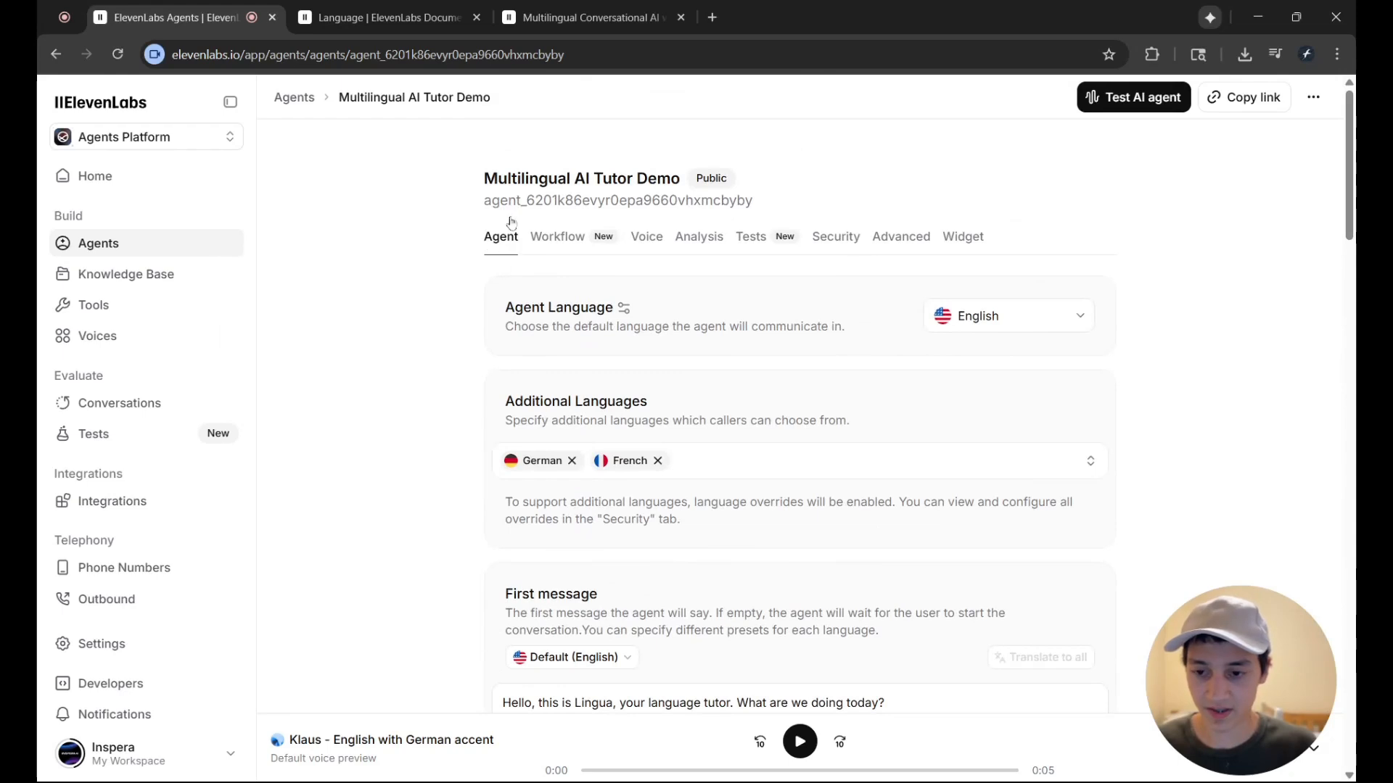
Open the agent's voice settings and review the default English voice and the German and French voices under Multi-voice support
{"action": "left_click", "coordinate": [656, 242]}
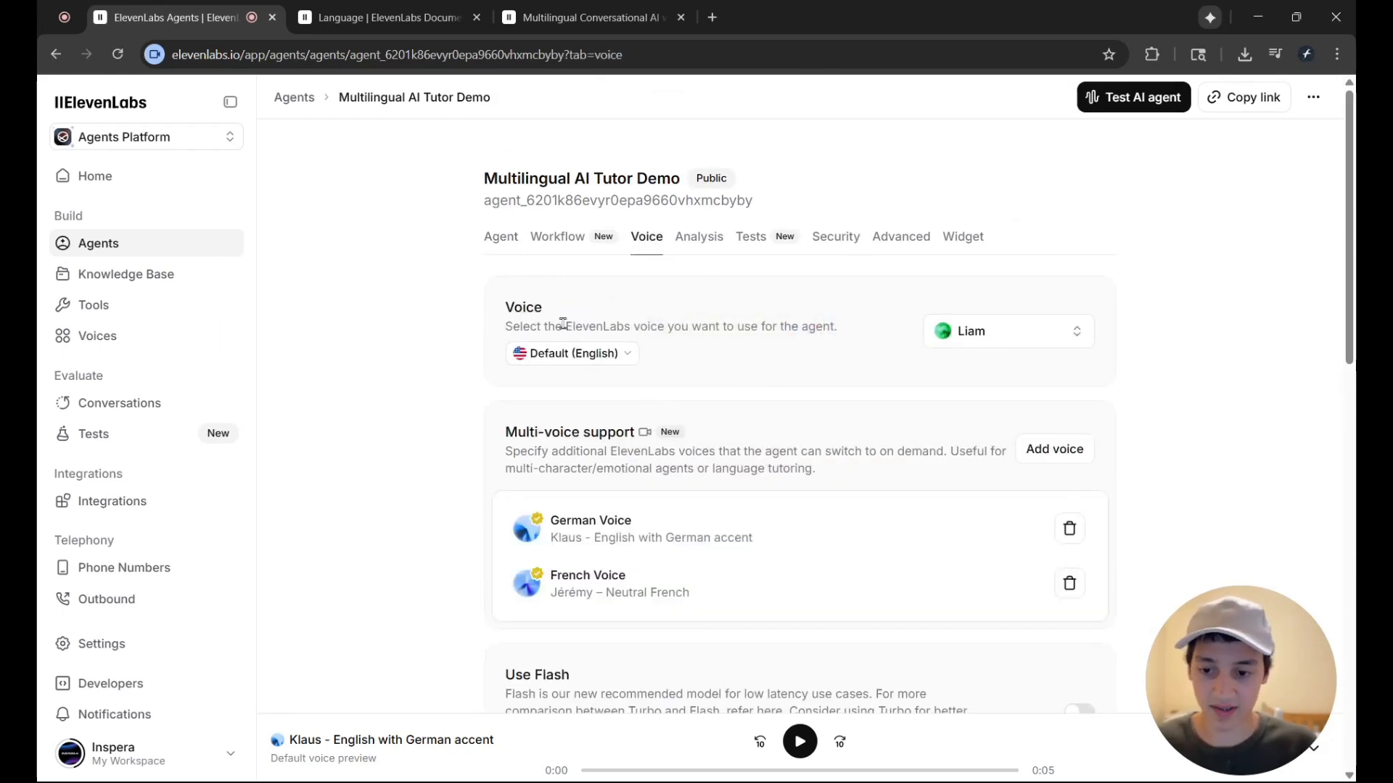
{"action": "left_click_drag", "start_coordinate": [541, 327], "coordinate": [711, 326]}
{"action": "left_click", "coordinate": [710, 326]}
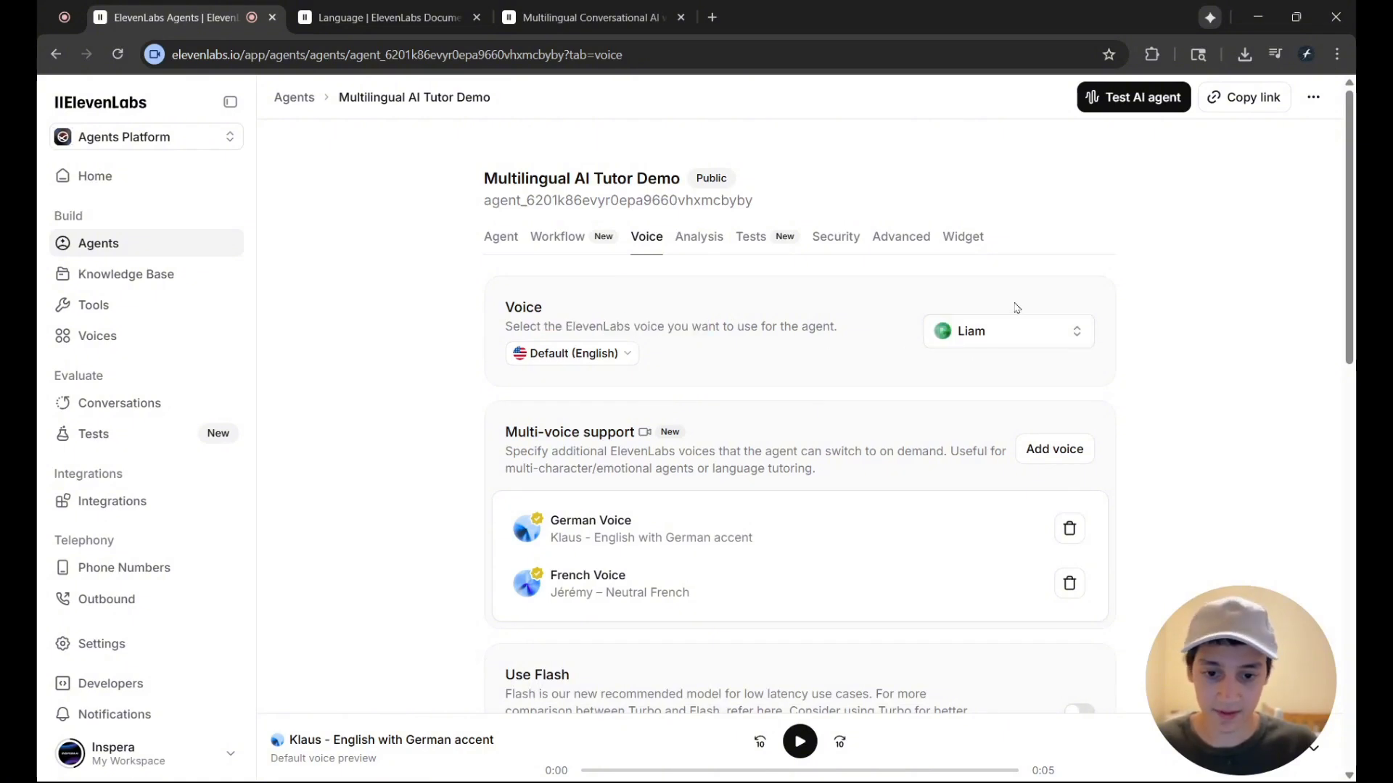
{"action": "scroll", "coordinate": [820, 451], "scroll_direction": "down", "scroll_amount": 1}
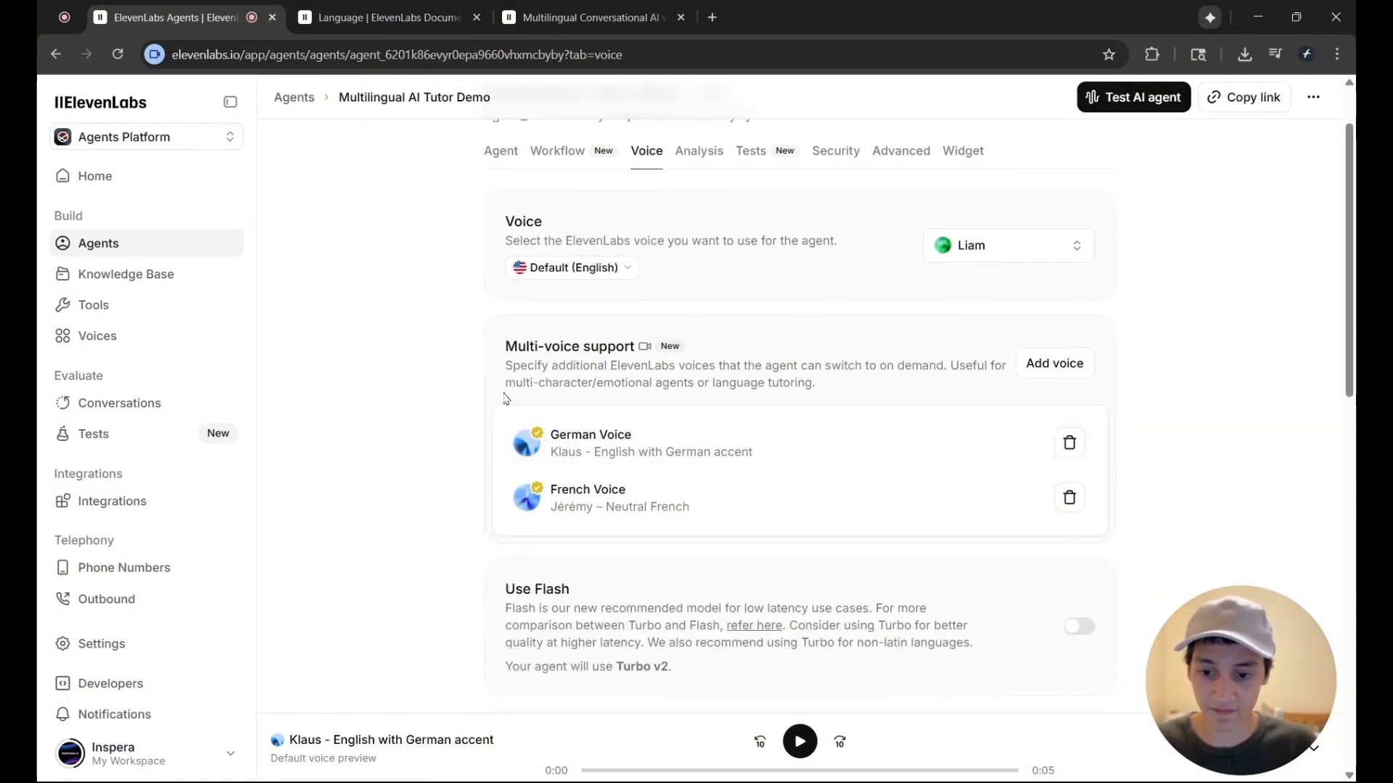
{"action": "left_click_drag", "start_coordinate": [504, 395], "coordinate": [722, 549]}
{"action": "left_click", "coordinate": [722, 549]}
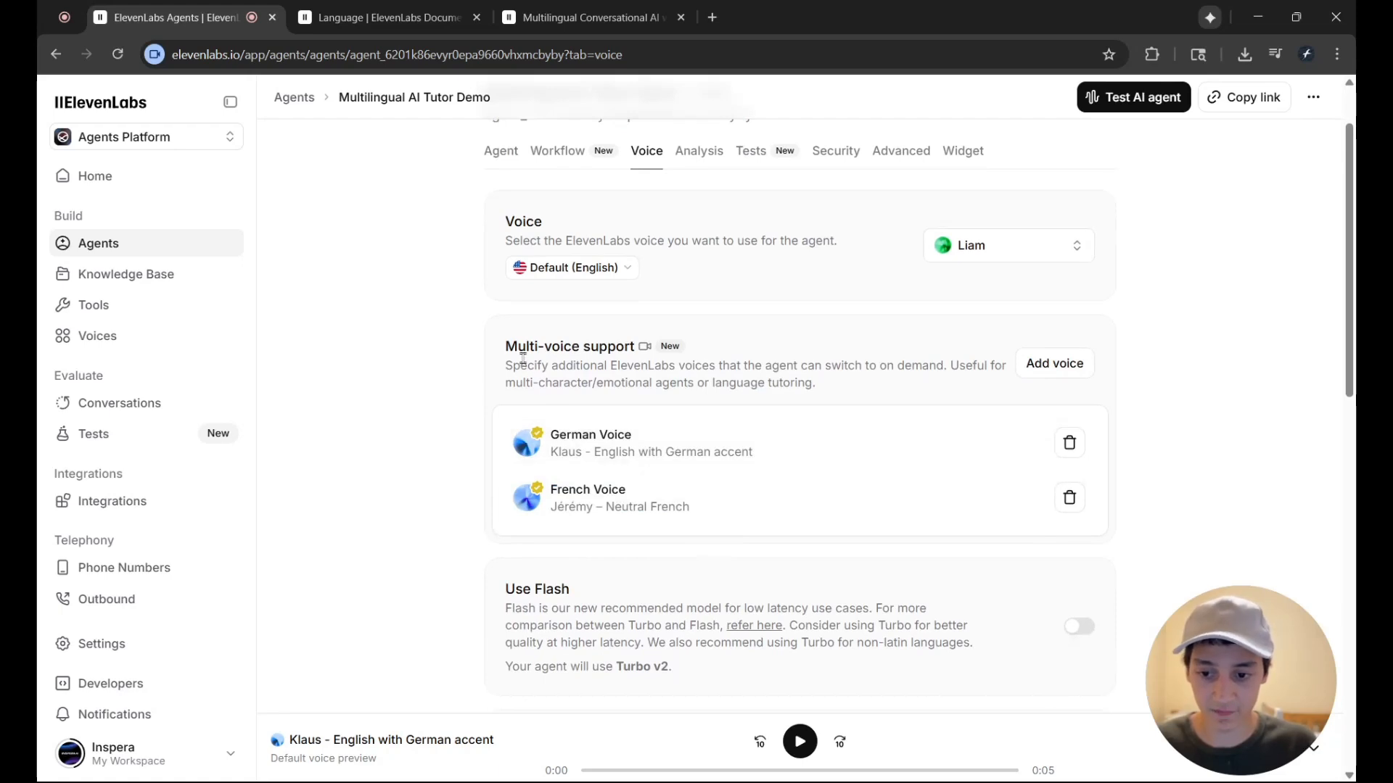
Open the German Voice entry and review its label, voice, language and the description of when it should be used
{"action": "left_click", "coordinate": [709, 452]}
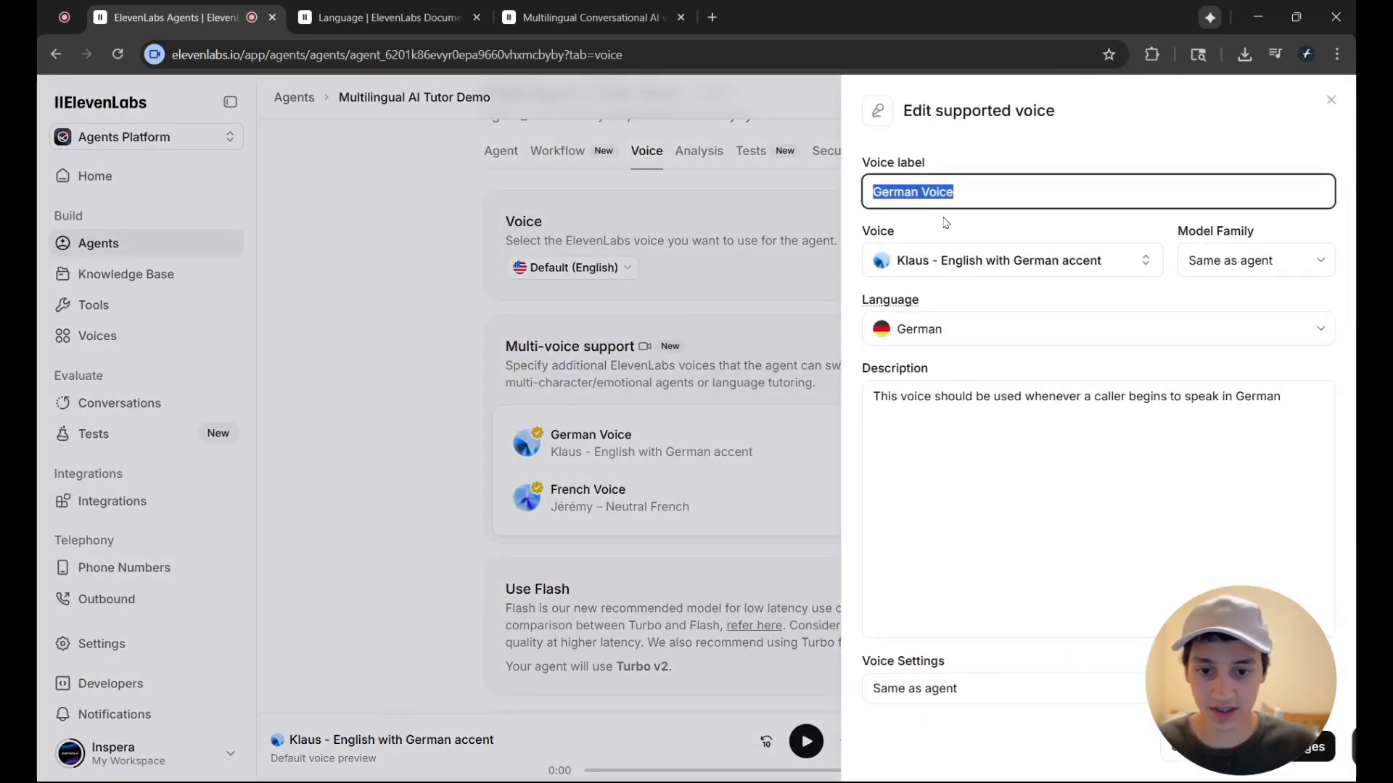
{"action": "left_click", "coordinate": [1003, 304]}
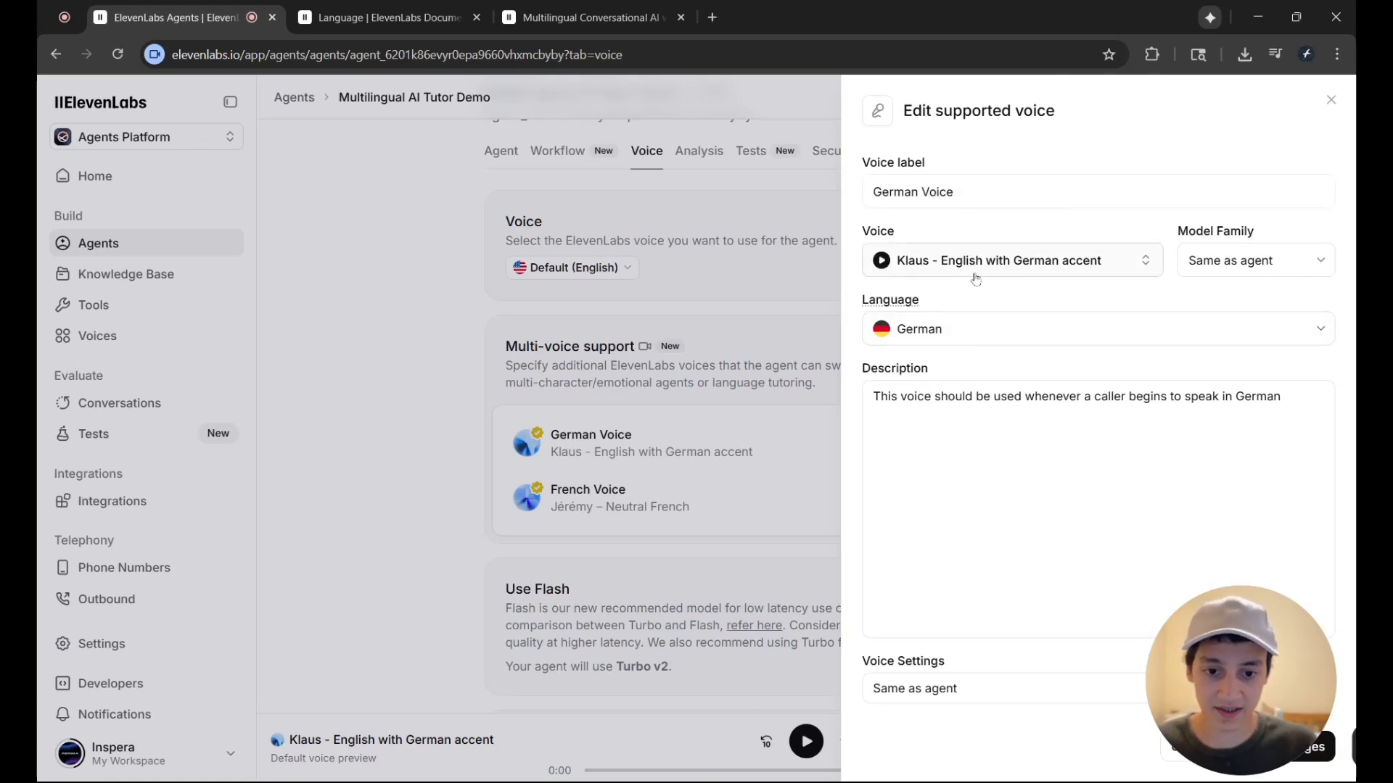
{"action": "left_click_drag", "start_coordinate": [871, 396], "coordinate": [1127, 403]}
{"action": "left_click", "coordinate": [1103, 414]}
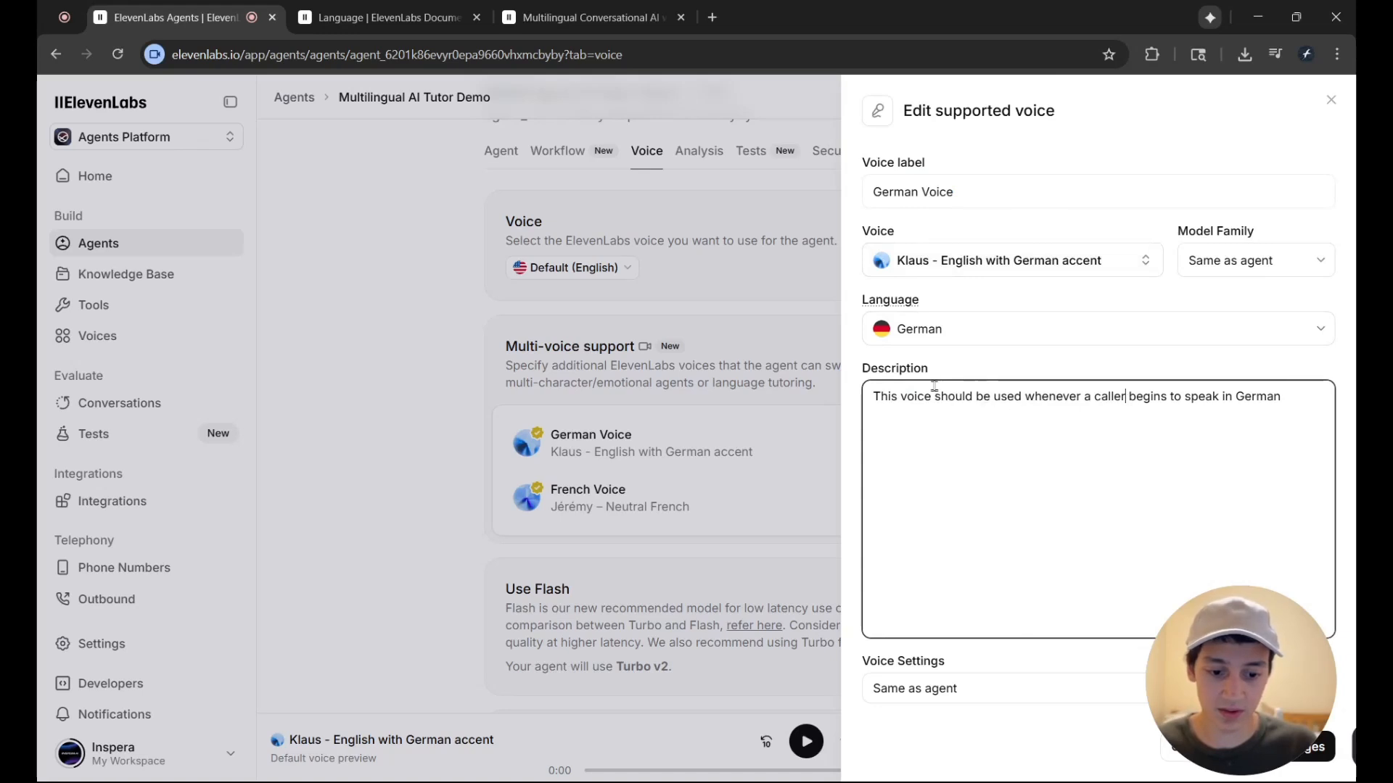
{"action": "left_click_drag", "start_coordinate": [877, 404], "coordinate": [1300, 401]}
{"action": "left_click", "coordinate": [1094, 404]}
{"action": "left_click", "coordinate": [1228, 400]}
{"action": "left_click", "coordinate": [1291, 413]}
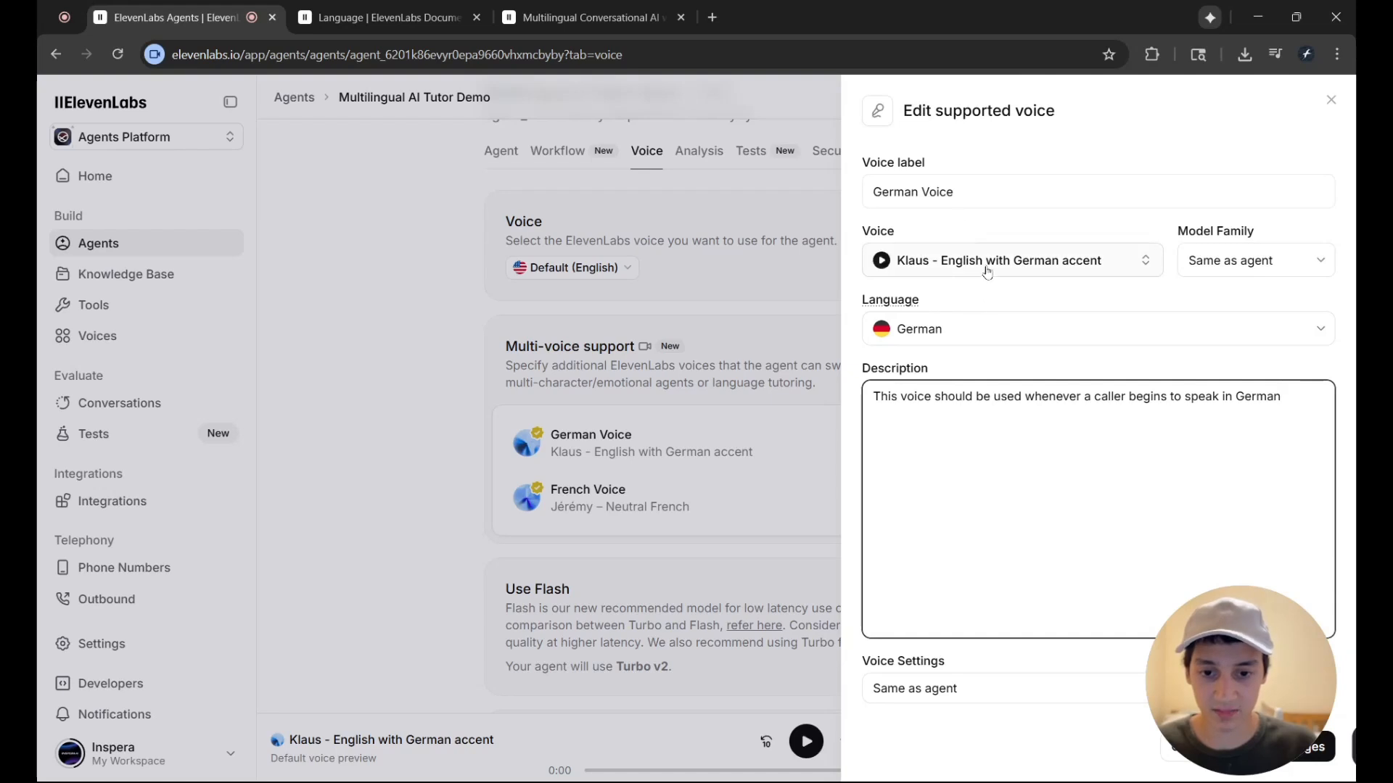
Browse the voices selectable for the German Voice entry, search the voice library for "italian", and return to the agent's voice settings
{"action": "left_click", "coordinate": [957, 261]}
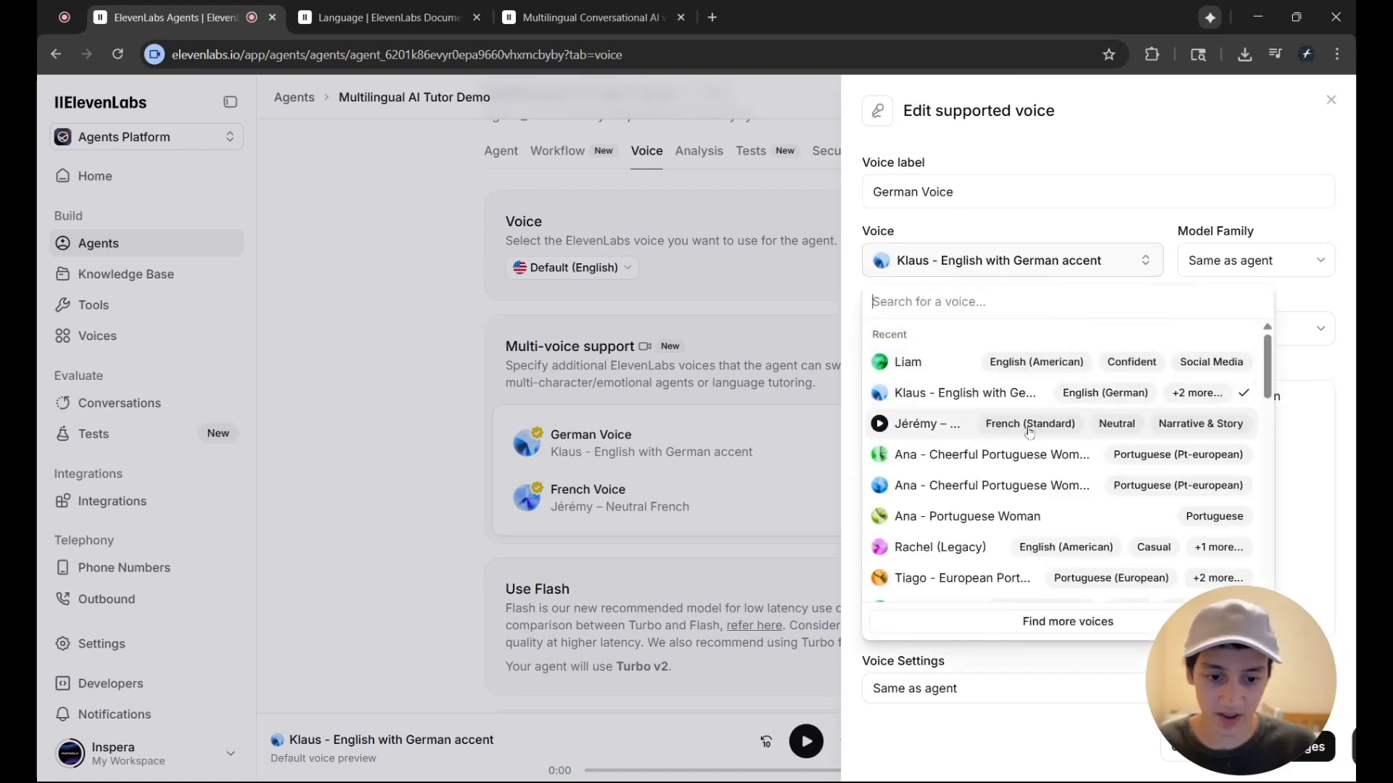
{"action": "scroll", "coordinate": [1045, 435], "scroll_direction": "down", "scroll_amount": 6}
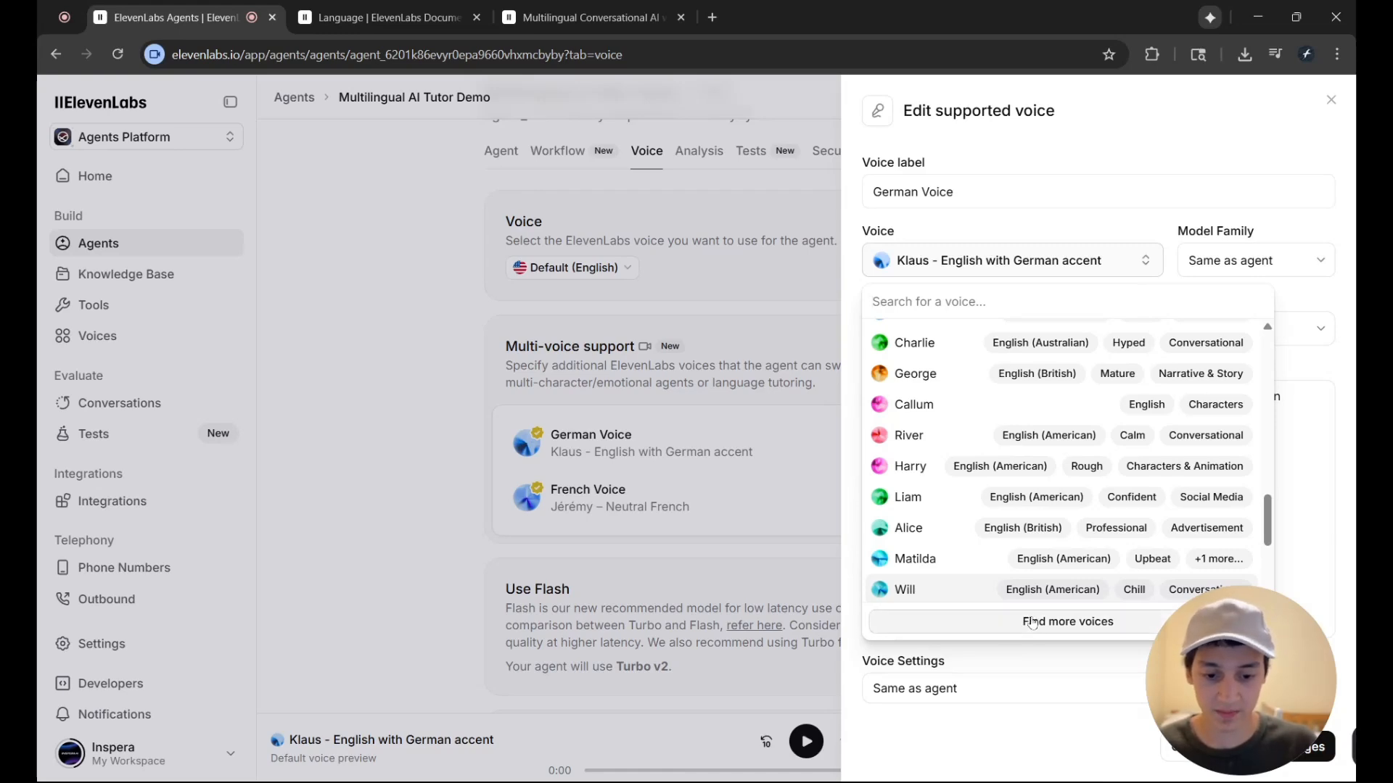
{"action": "left_click", "coordinate": [979, 623]}
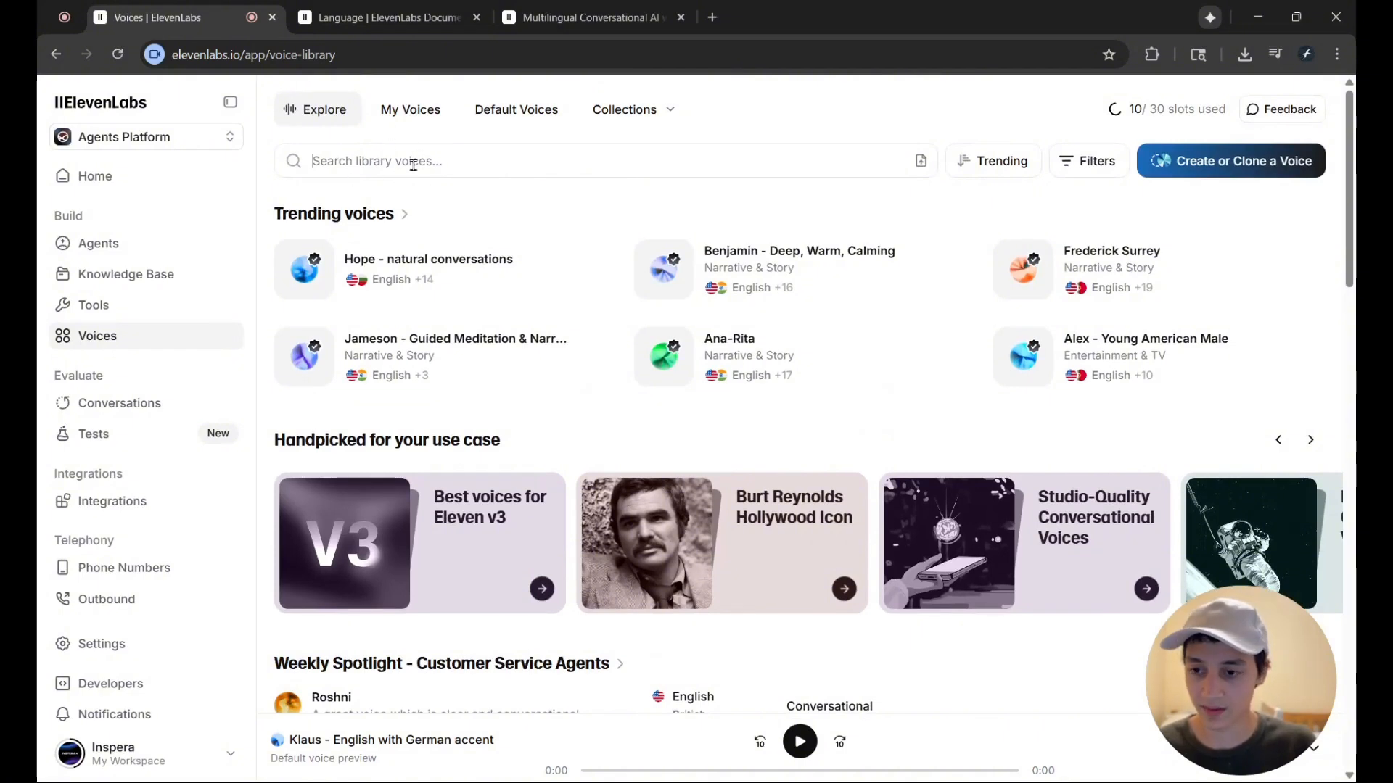
{"action": "type", "text": "ital"}
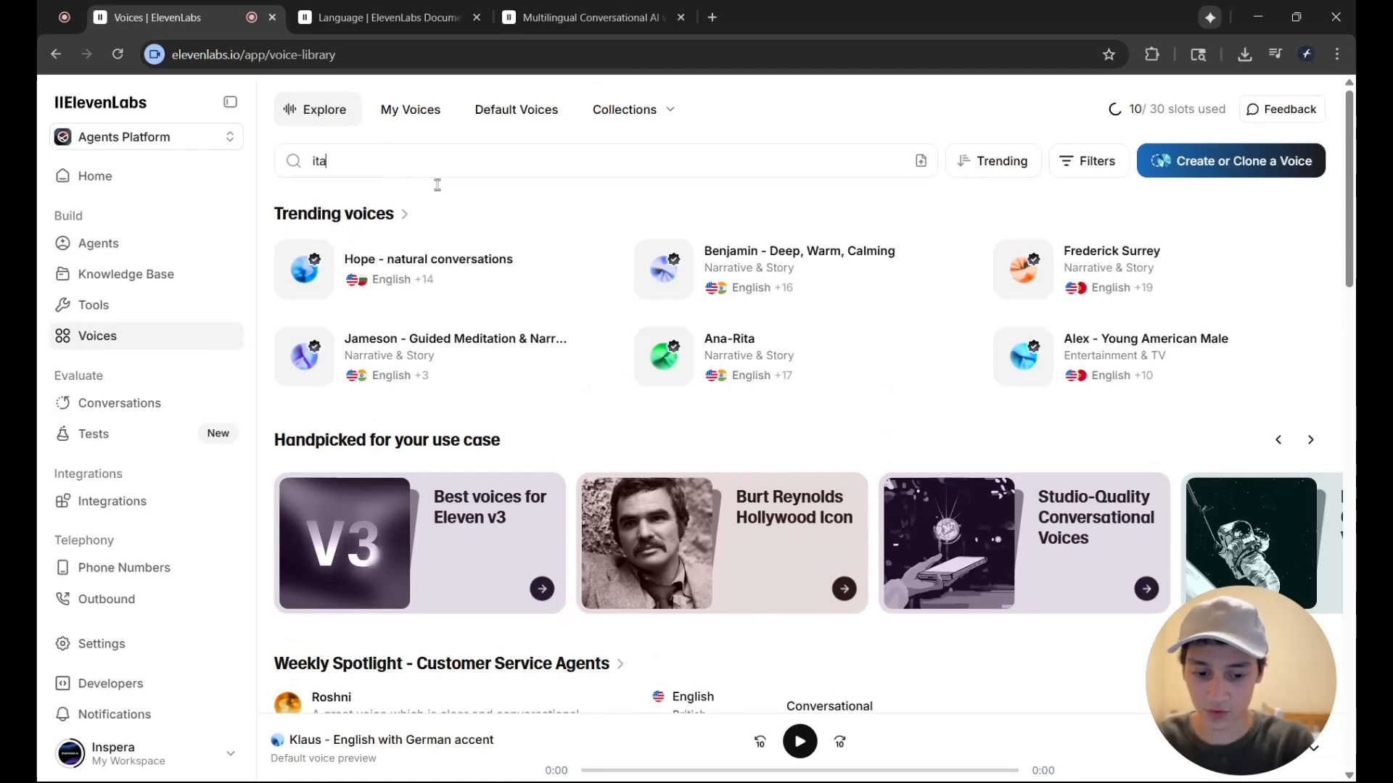
{"action": "type", "text": "ian"}
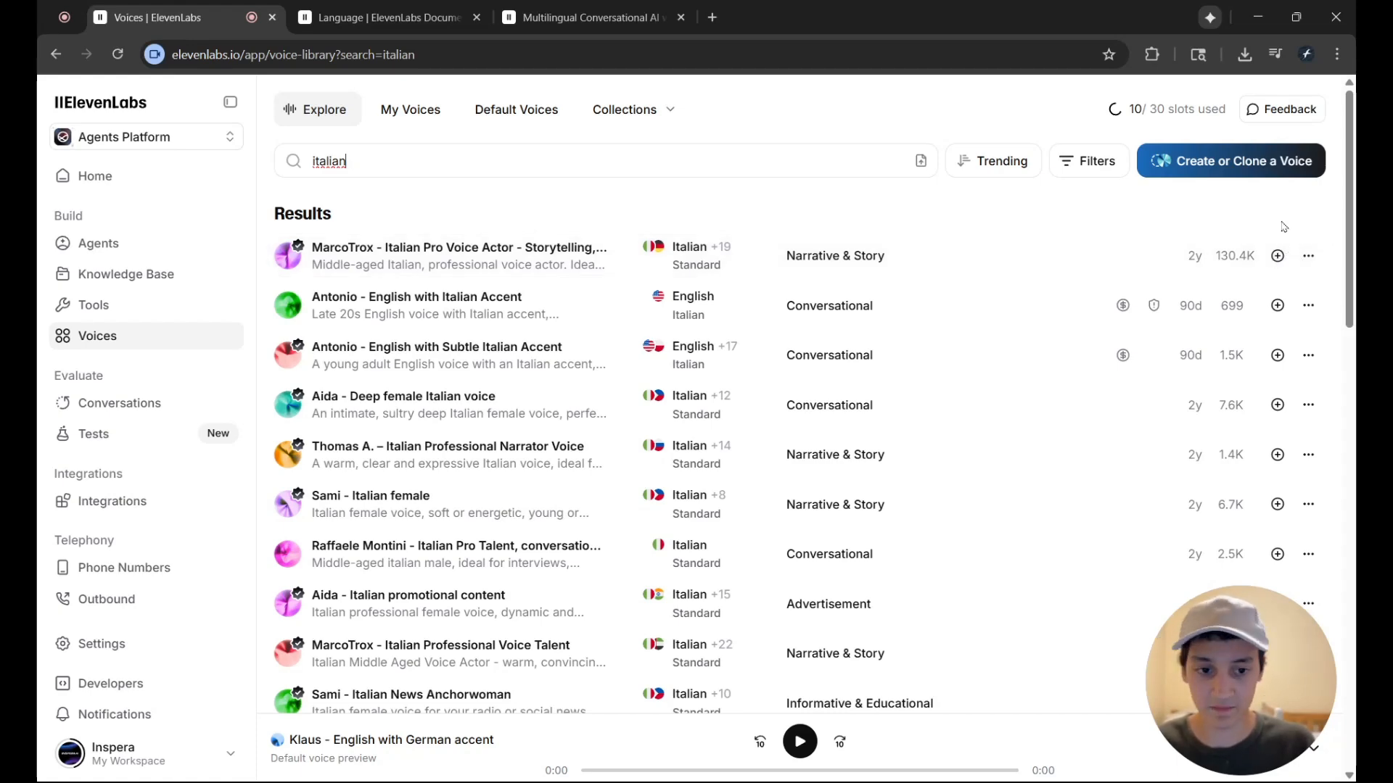
{"action": "left_click", "coordinate": [56, 54]}
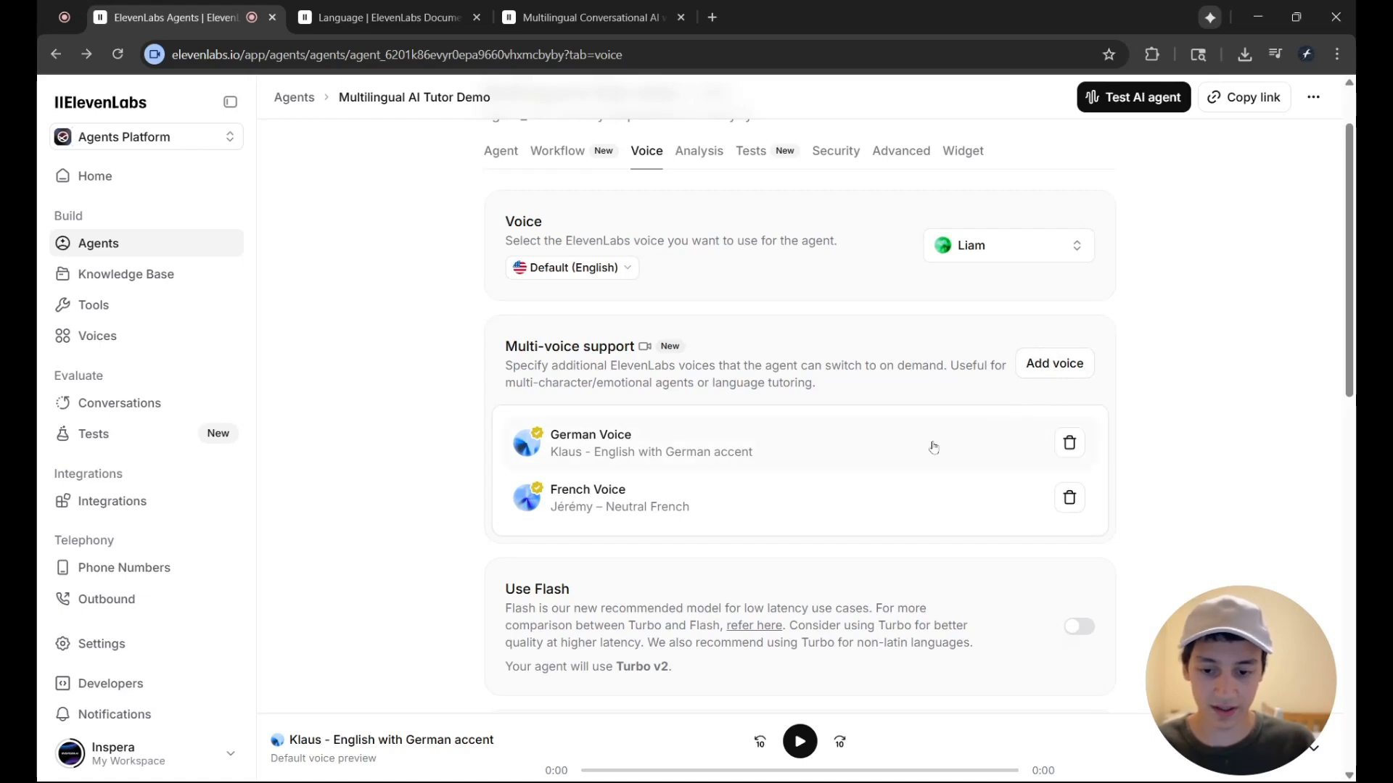
Reopen the German Voice entry, check its label, description and voice choices, and save it with Klaus - English with German accent selected
{"action": "left_click", "coordinate": [886, 454]}
{"action": "left_click", "coordinate": [1006, 262]}
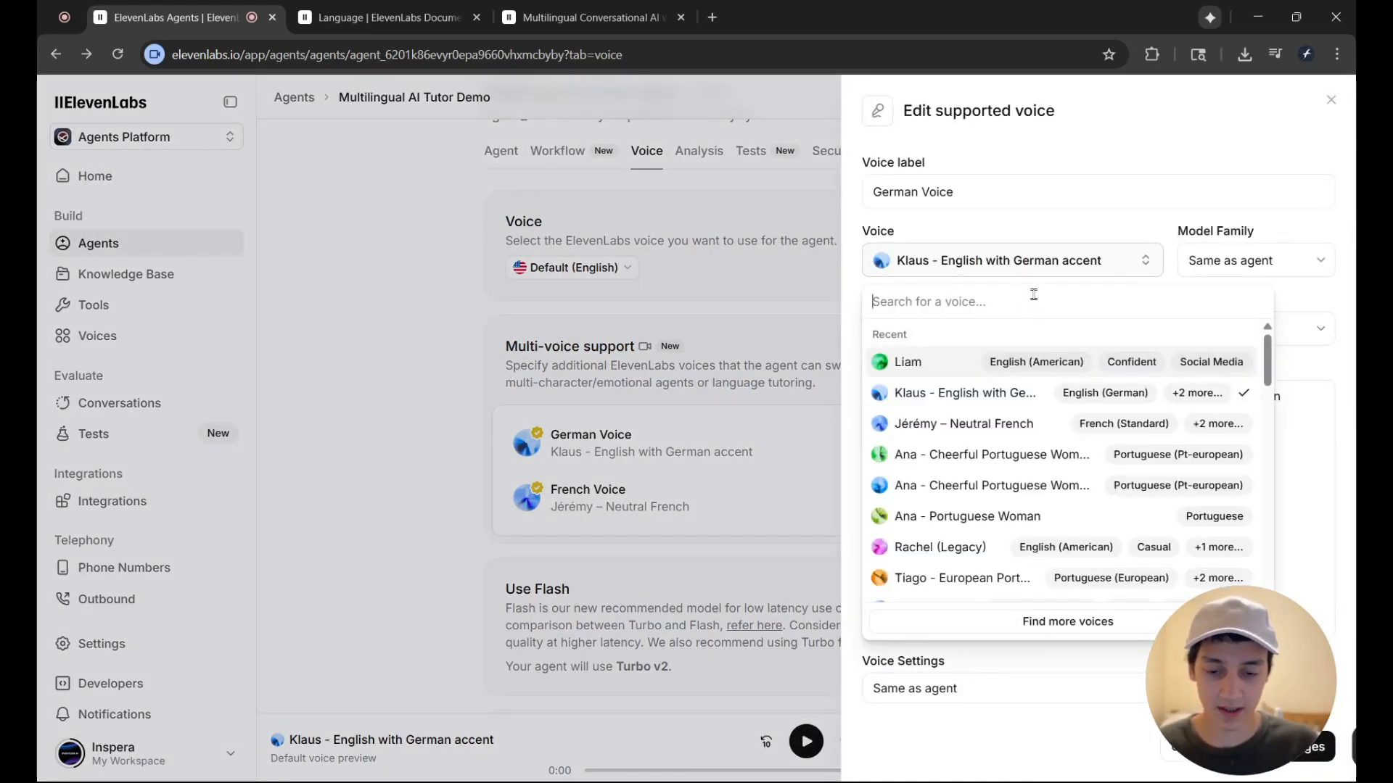
{"action": "left_click", "coordinate": [988, 234]}
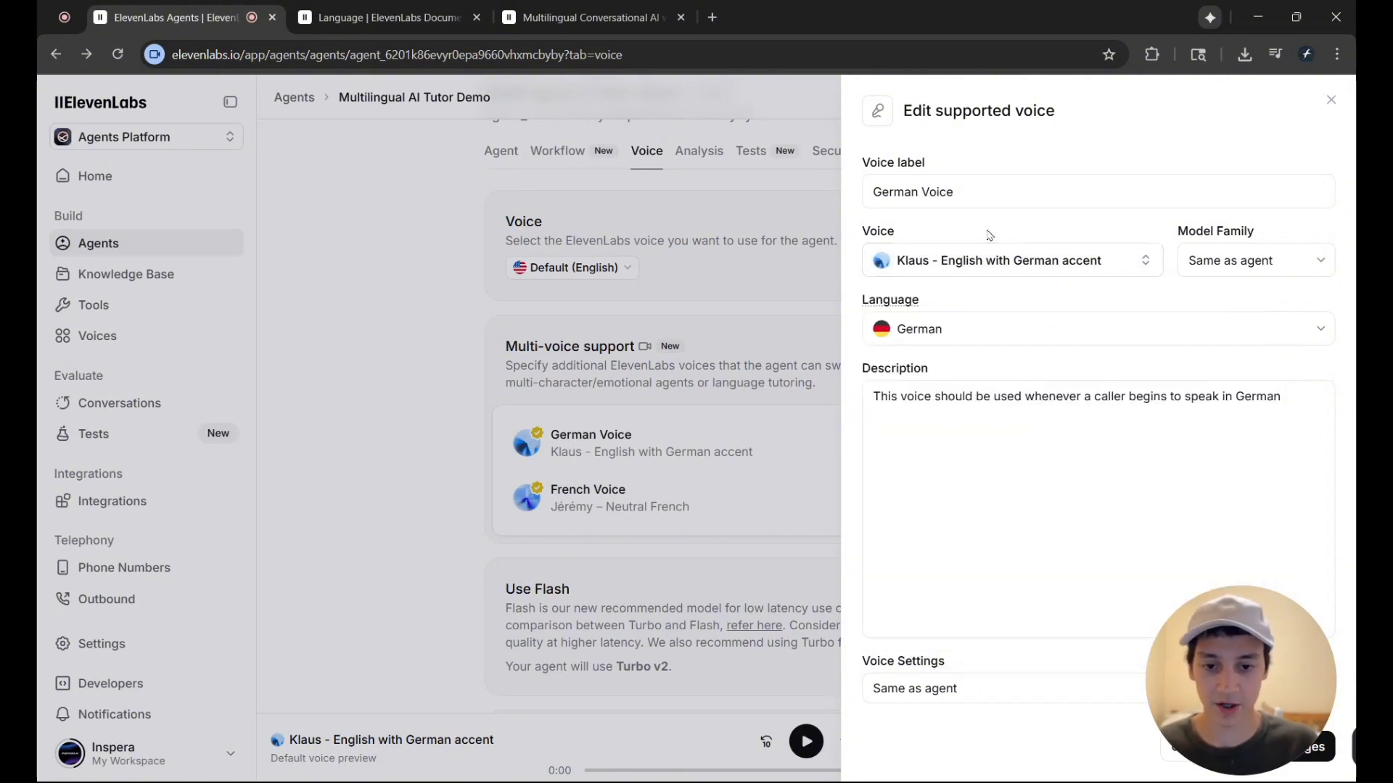
{"action": "left_click_drag", "start_coordinate": [970, 189], "coordinate": [869, 190]}
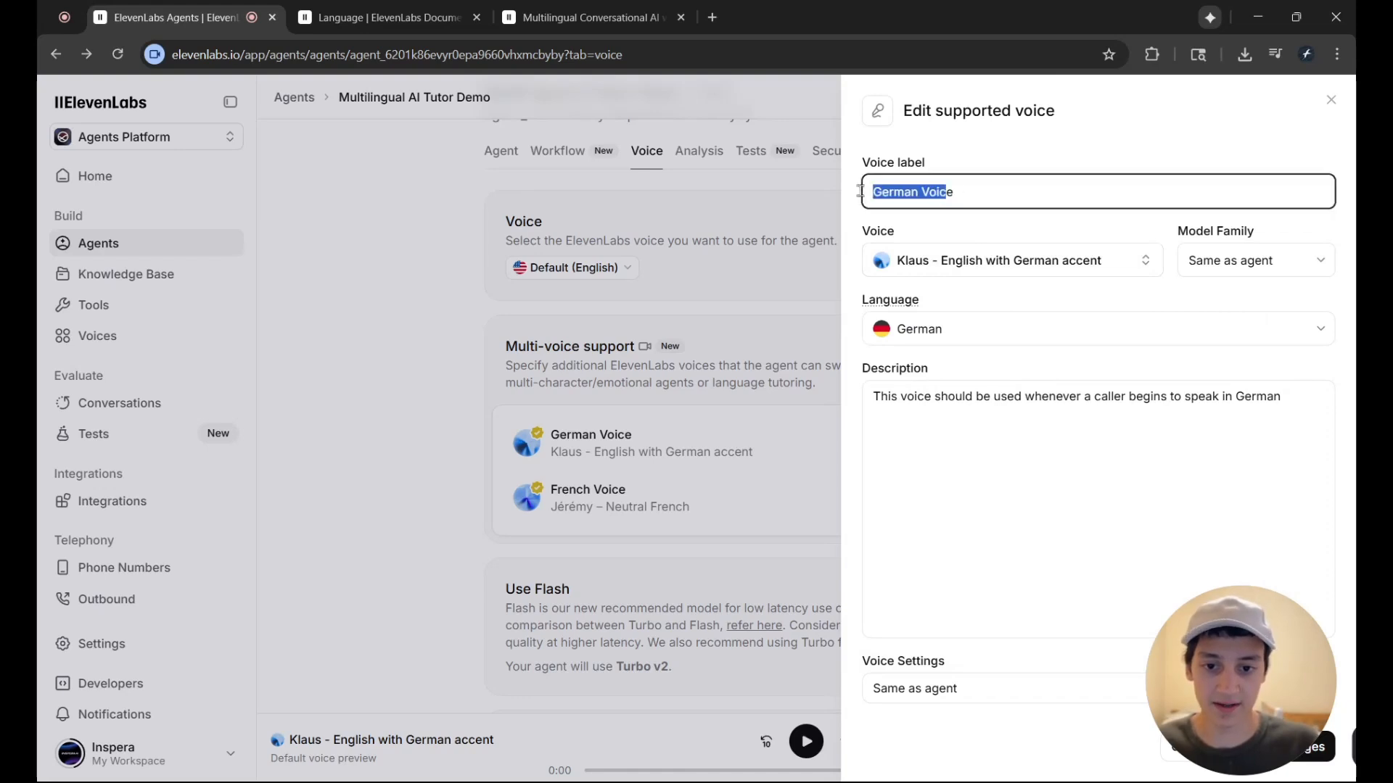
{"action": "left_click_drag", "start_coordinate": [1131, 421], "coordinate": [894, 421]}
{"action": "left_click", "coordinate": [931, 445]}
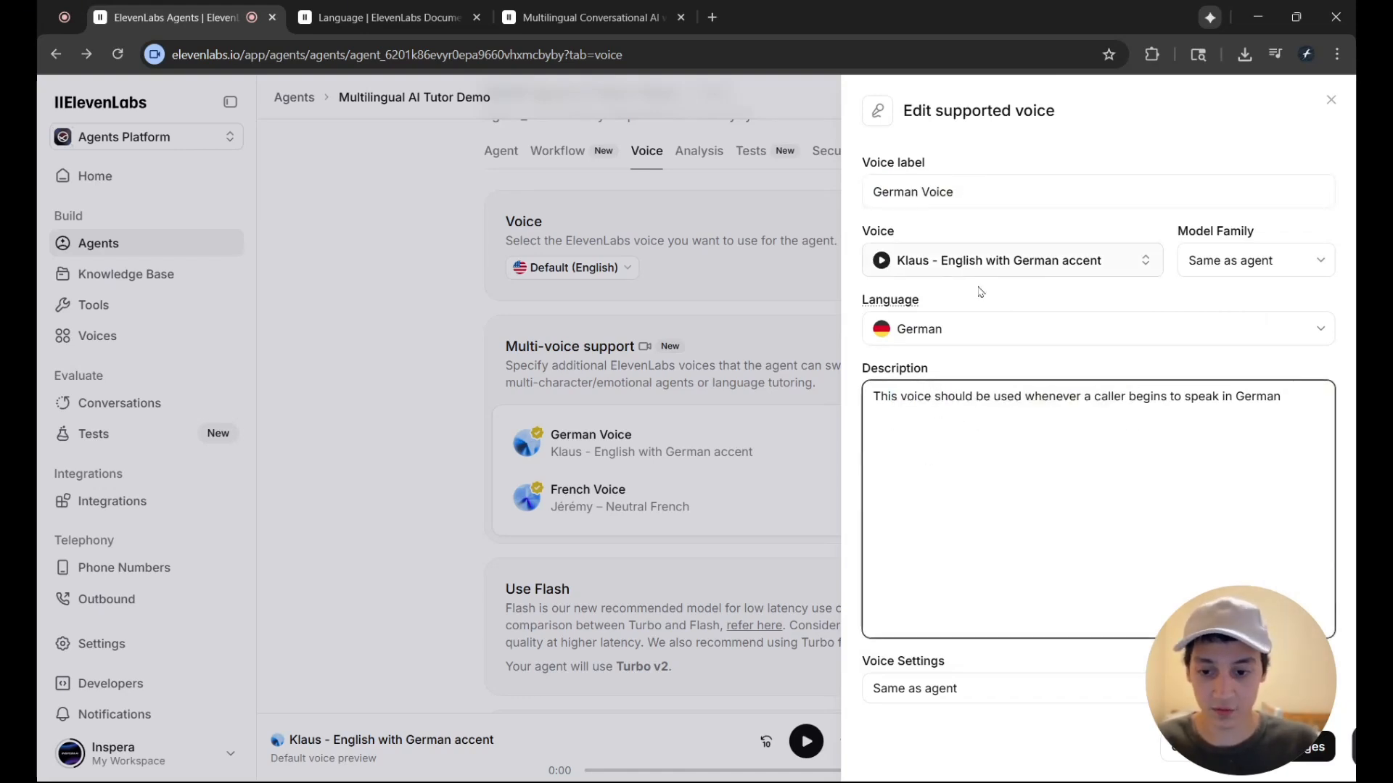
{"action": "left_click", "coordinate": [1004, 265]}
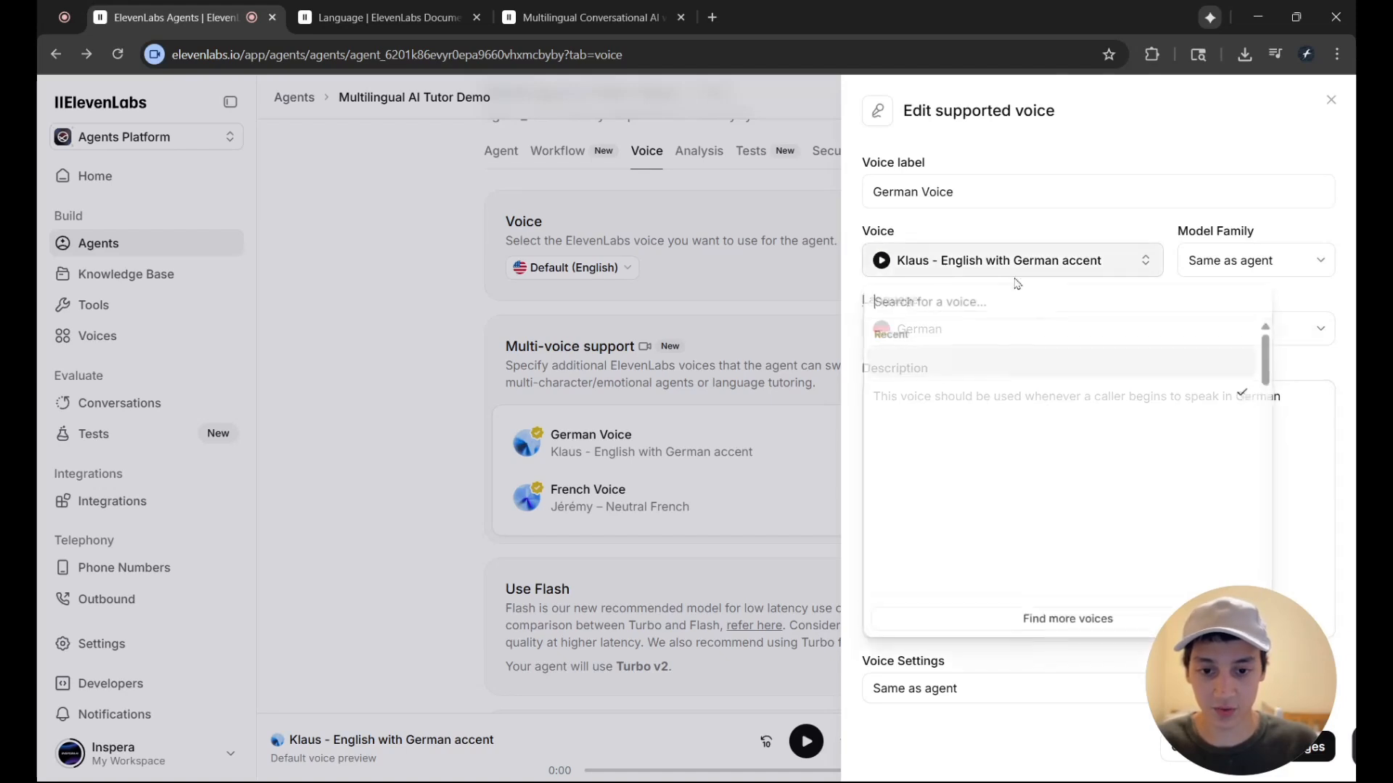
{"action": "left_click", "coordinate": [1019, 232]}
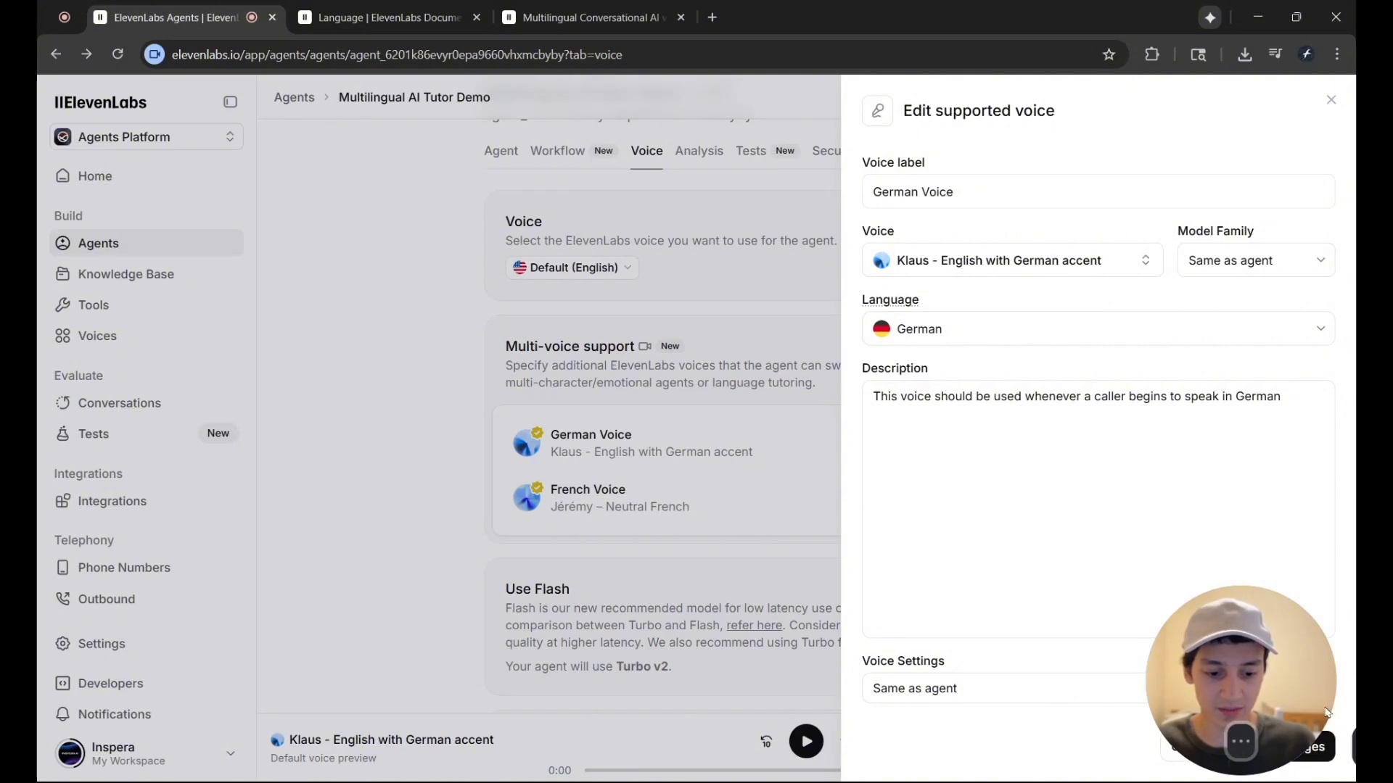
{"action": "left_click", "coordinate": [1326, 752]}
Open the test page for the Multilingual AI Tutor Demo agent and start a voice call in English
{"action": "scroll", "coordinate": [880, 392], "scroll_direction": "up", "scroll_amount": 2}
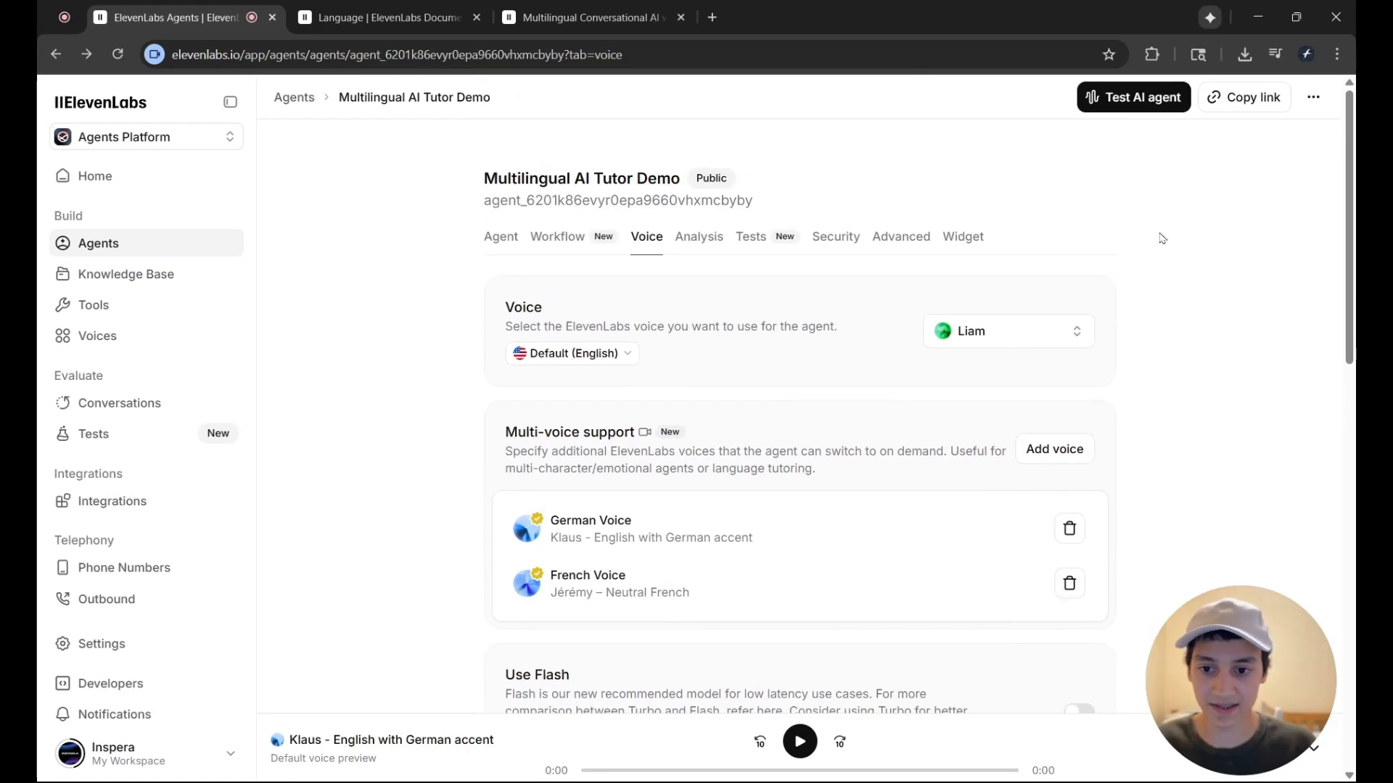
{"action": "left_click", "coordinate": [1133, 96]}
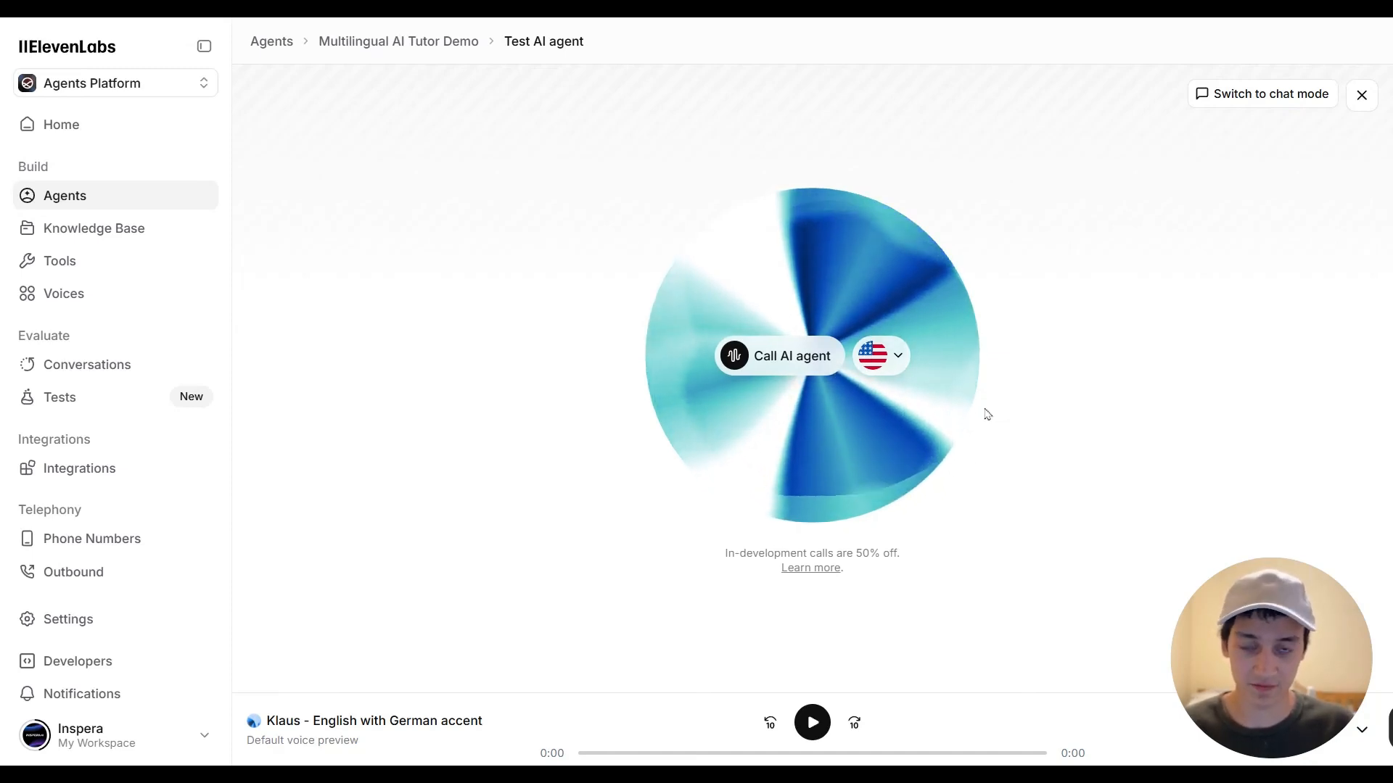
{"action": "left_click", "coordinate": [824, 358]}
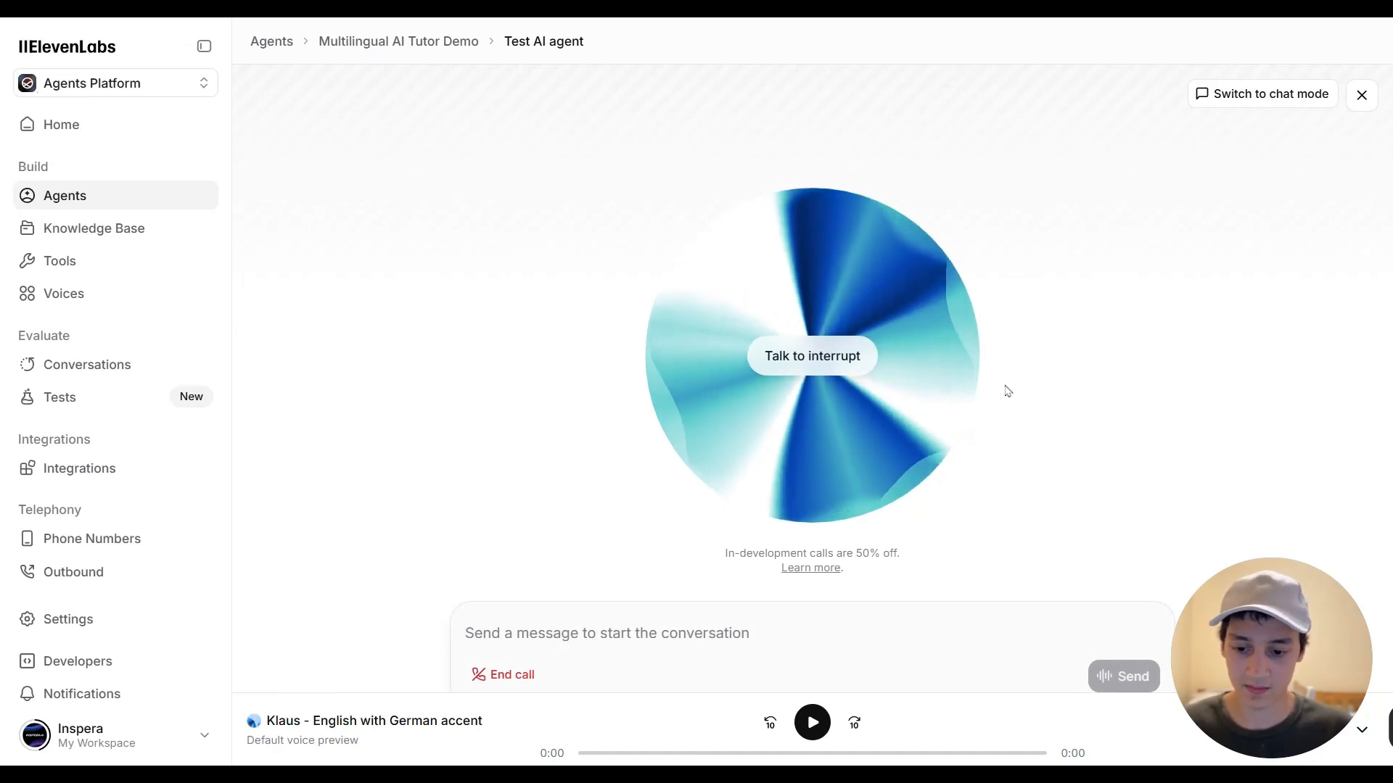